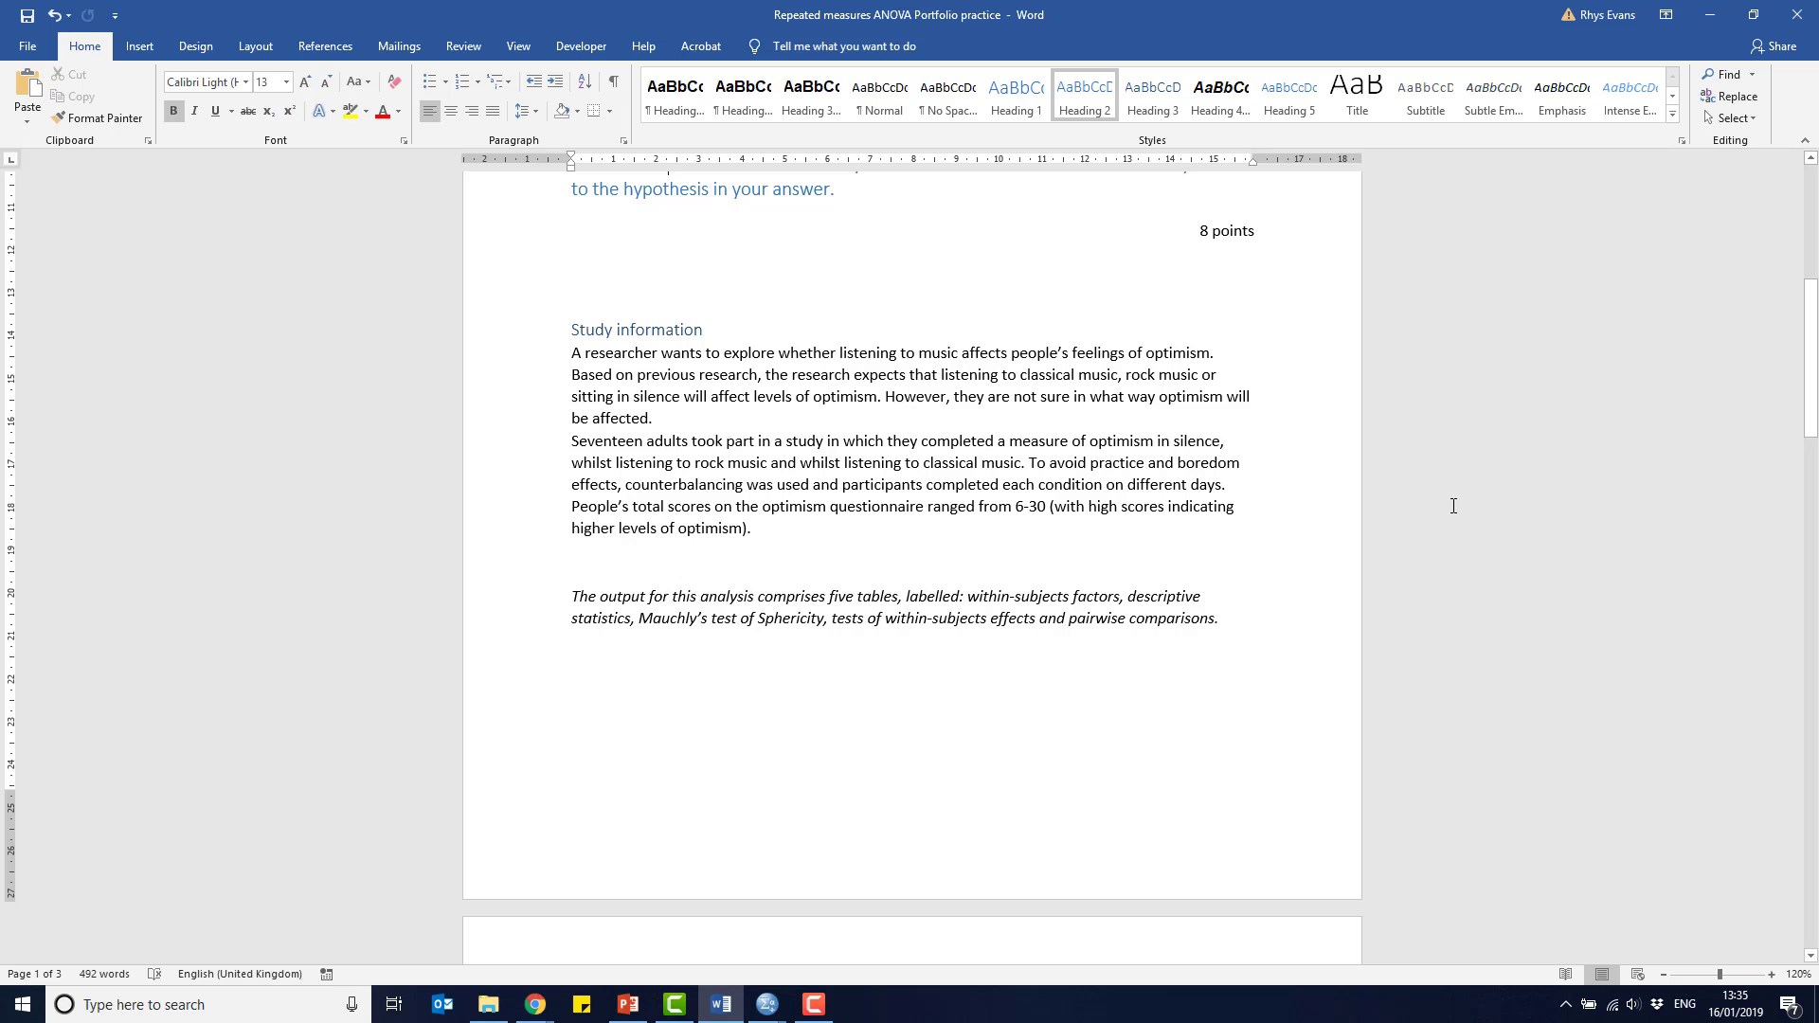
pyautogui.moveTo(1811, 440); pyautogui.dragTo(1816, 900)
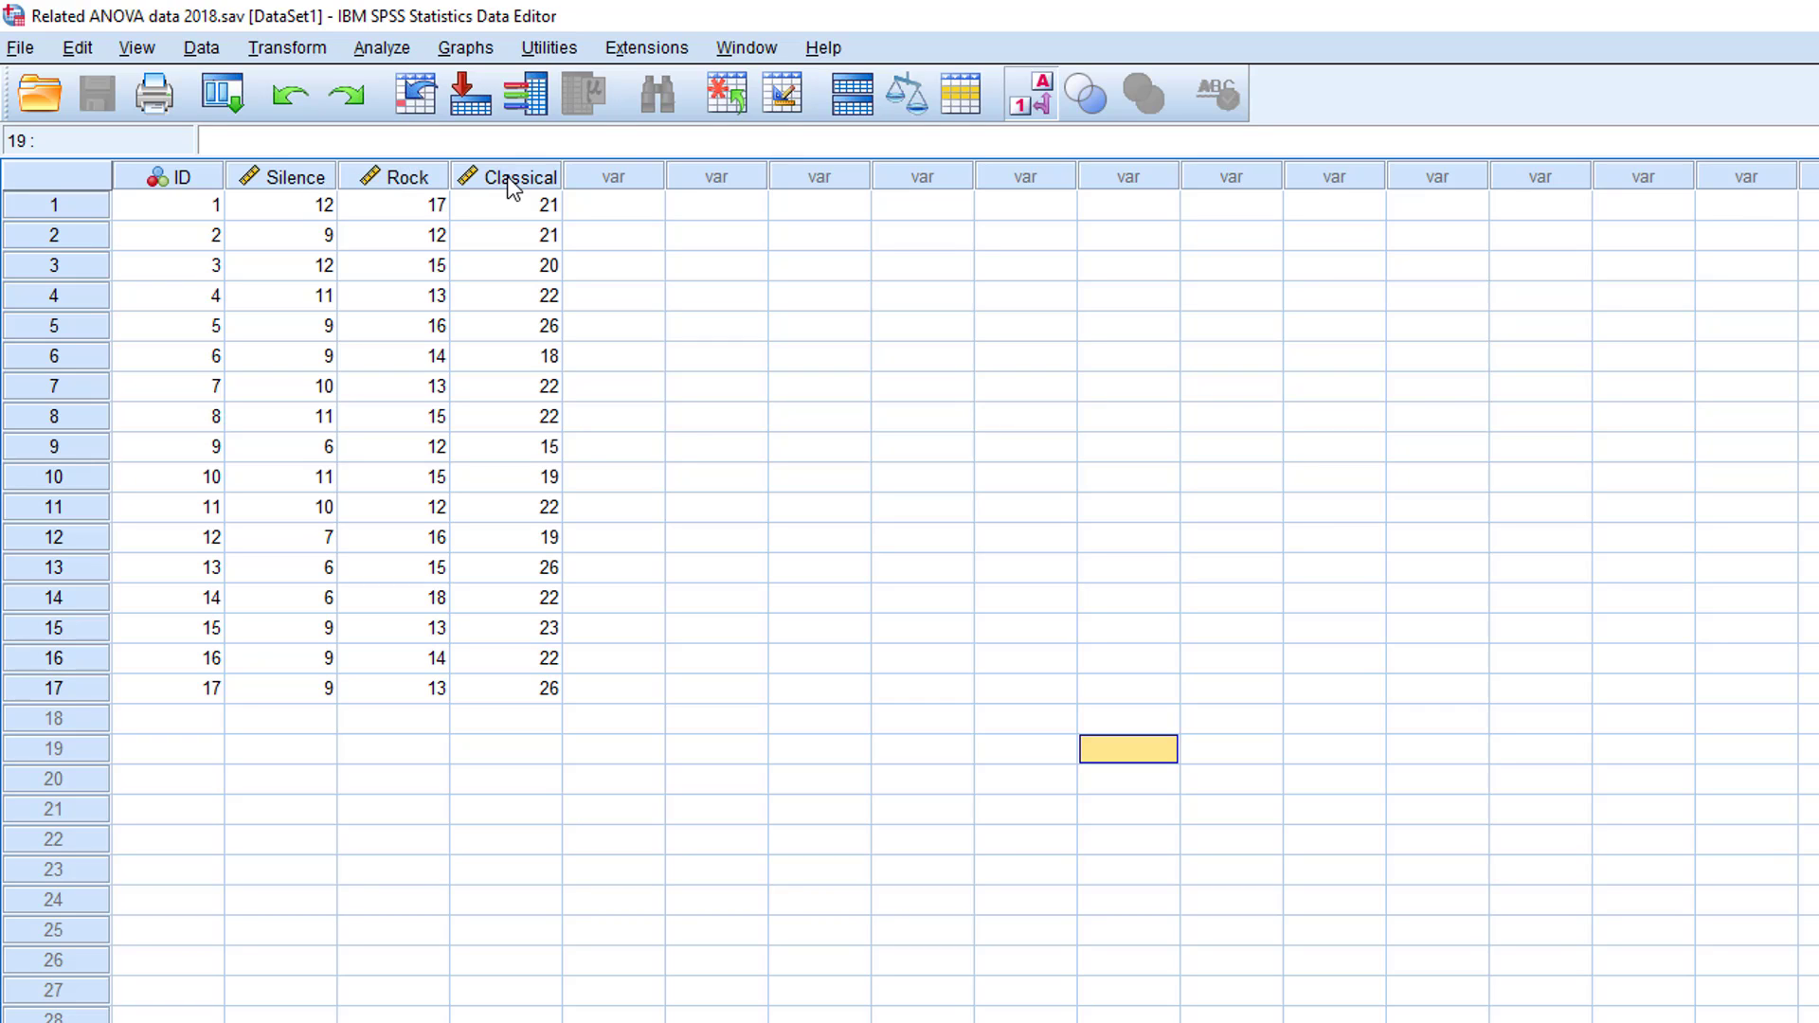
pyautogui.moveTo(512, 187)
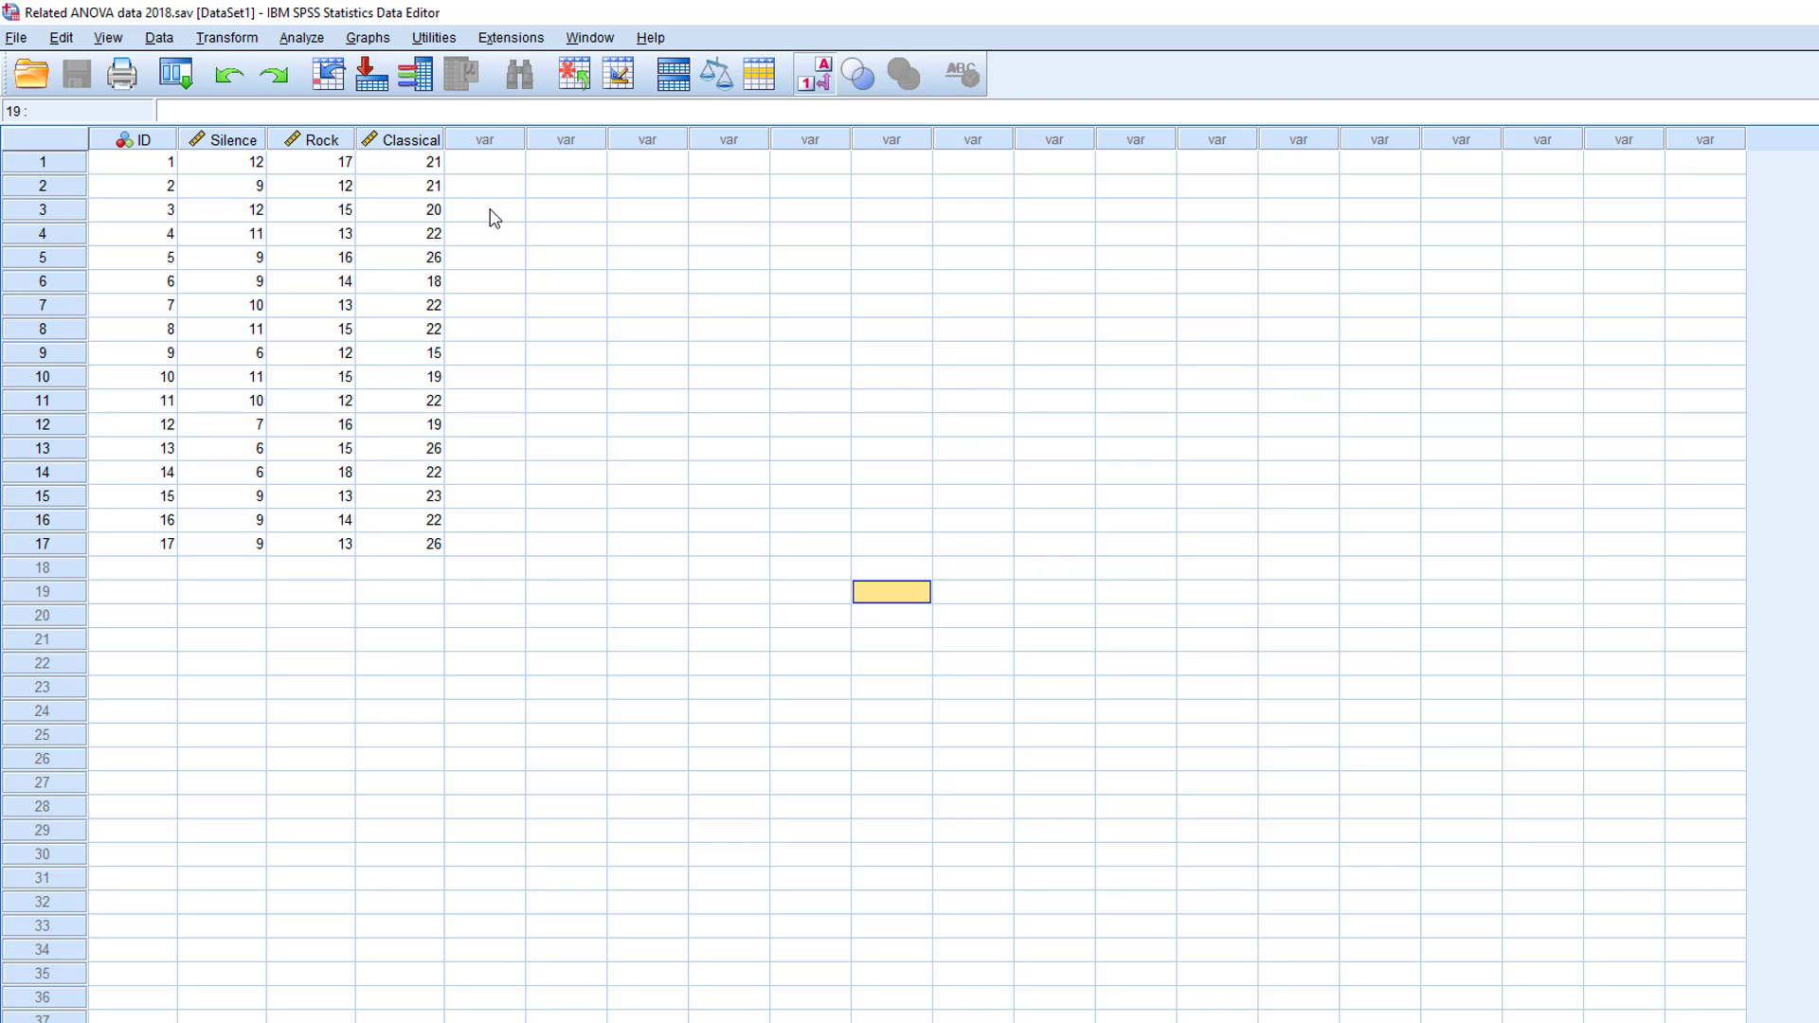
# - Start an Explore analysis with the Silence, Rock music and Classical music conditions as dependent variables
pyautogui.click(308, 38)
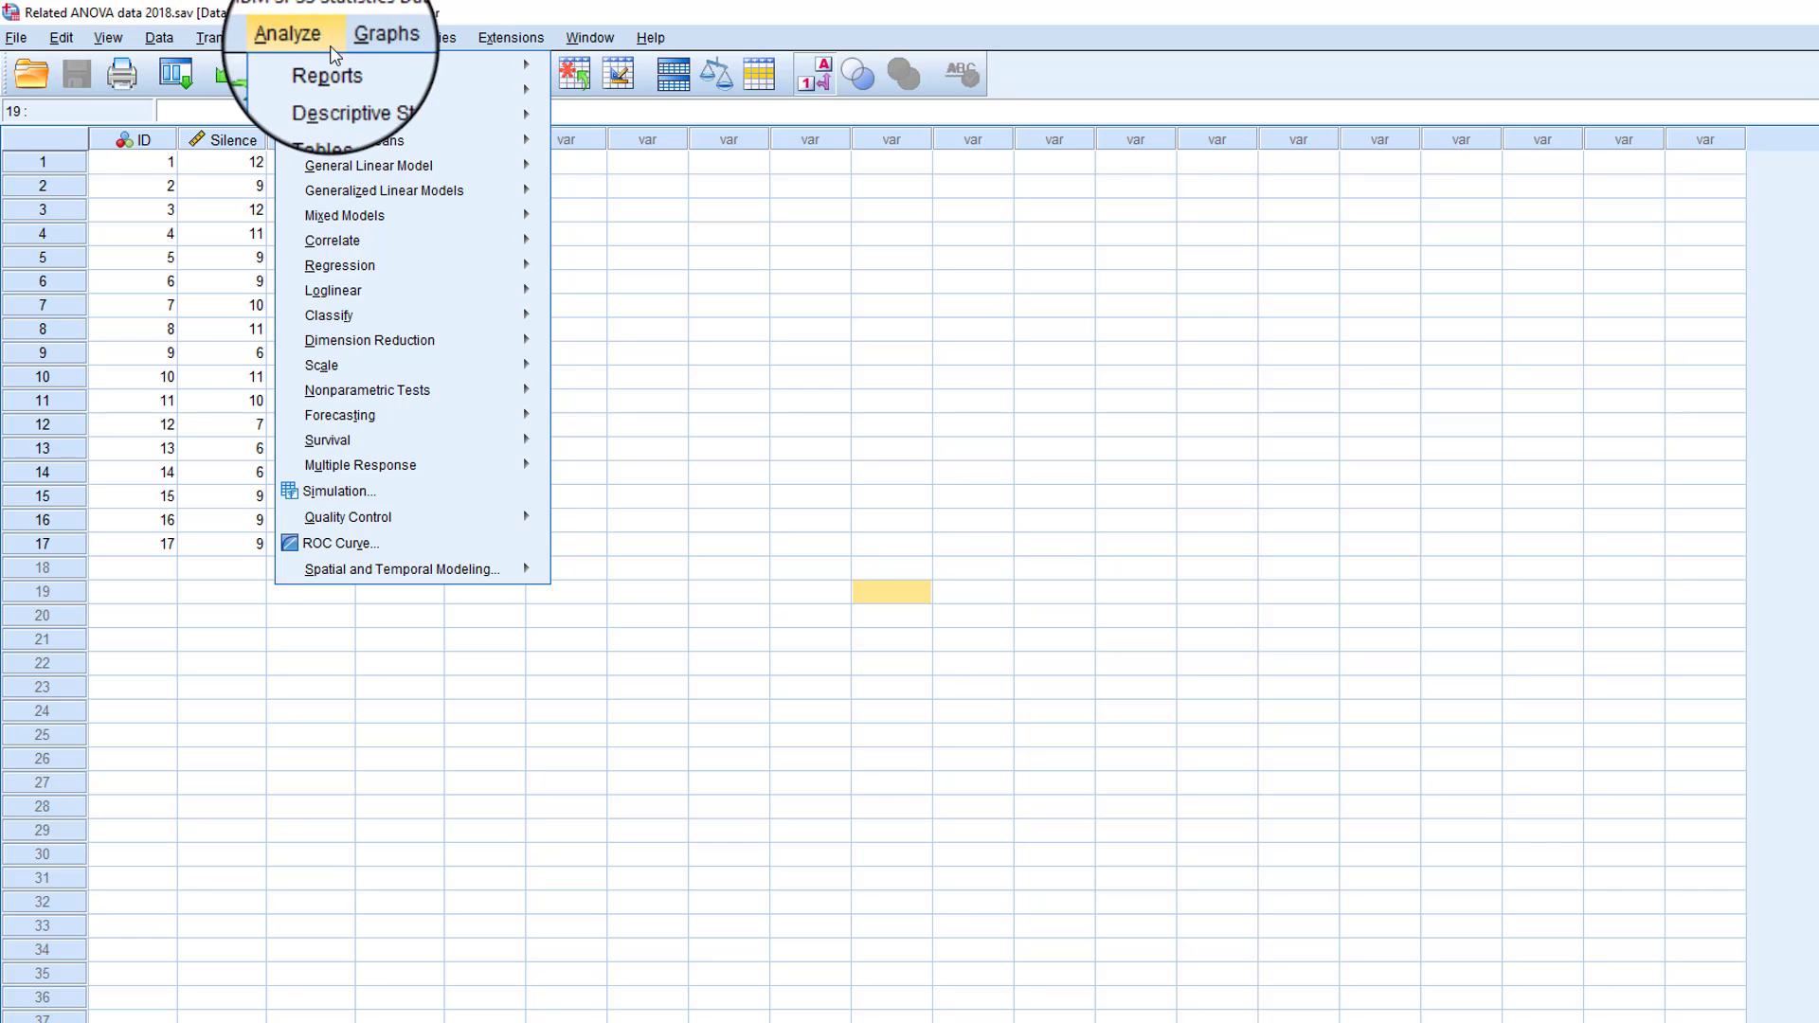
pyautogui.moveTo(474, 115)
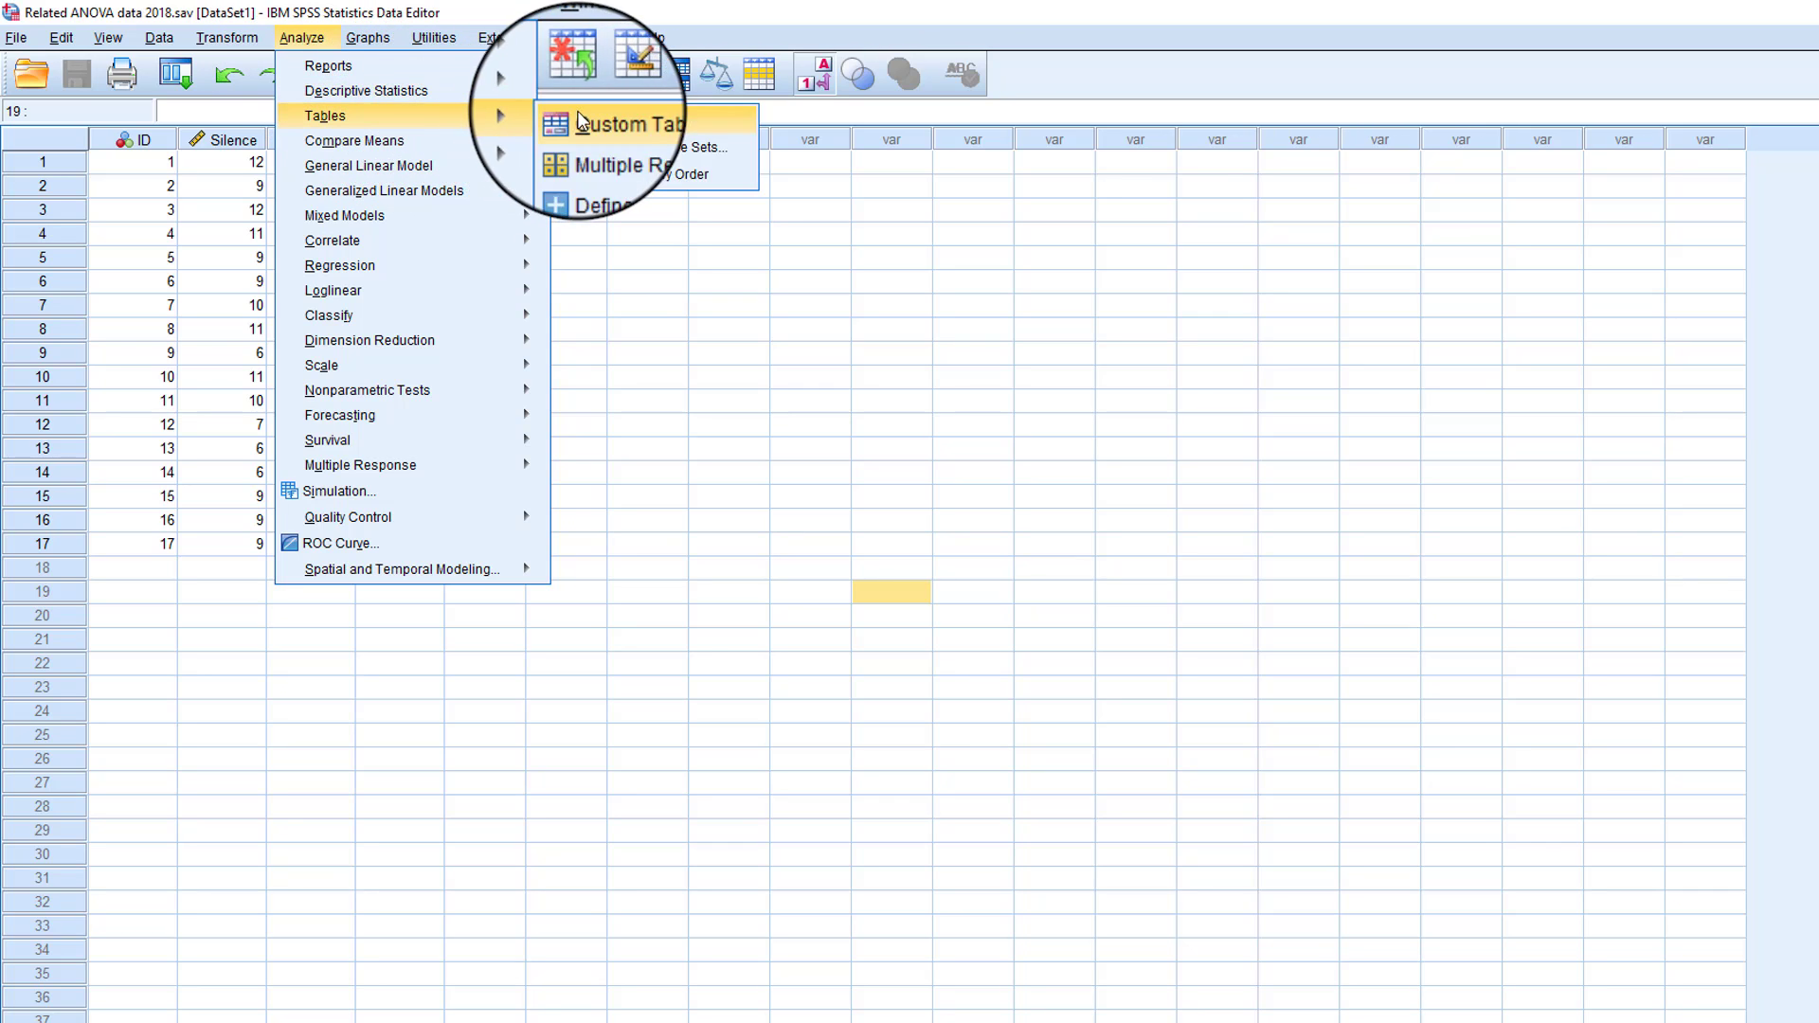
pyautogui.moveTo(516, 92)
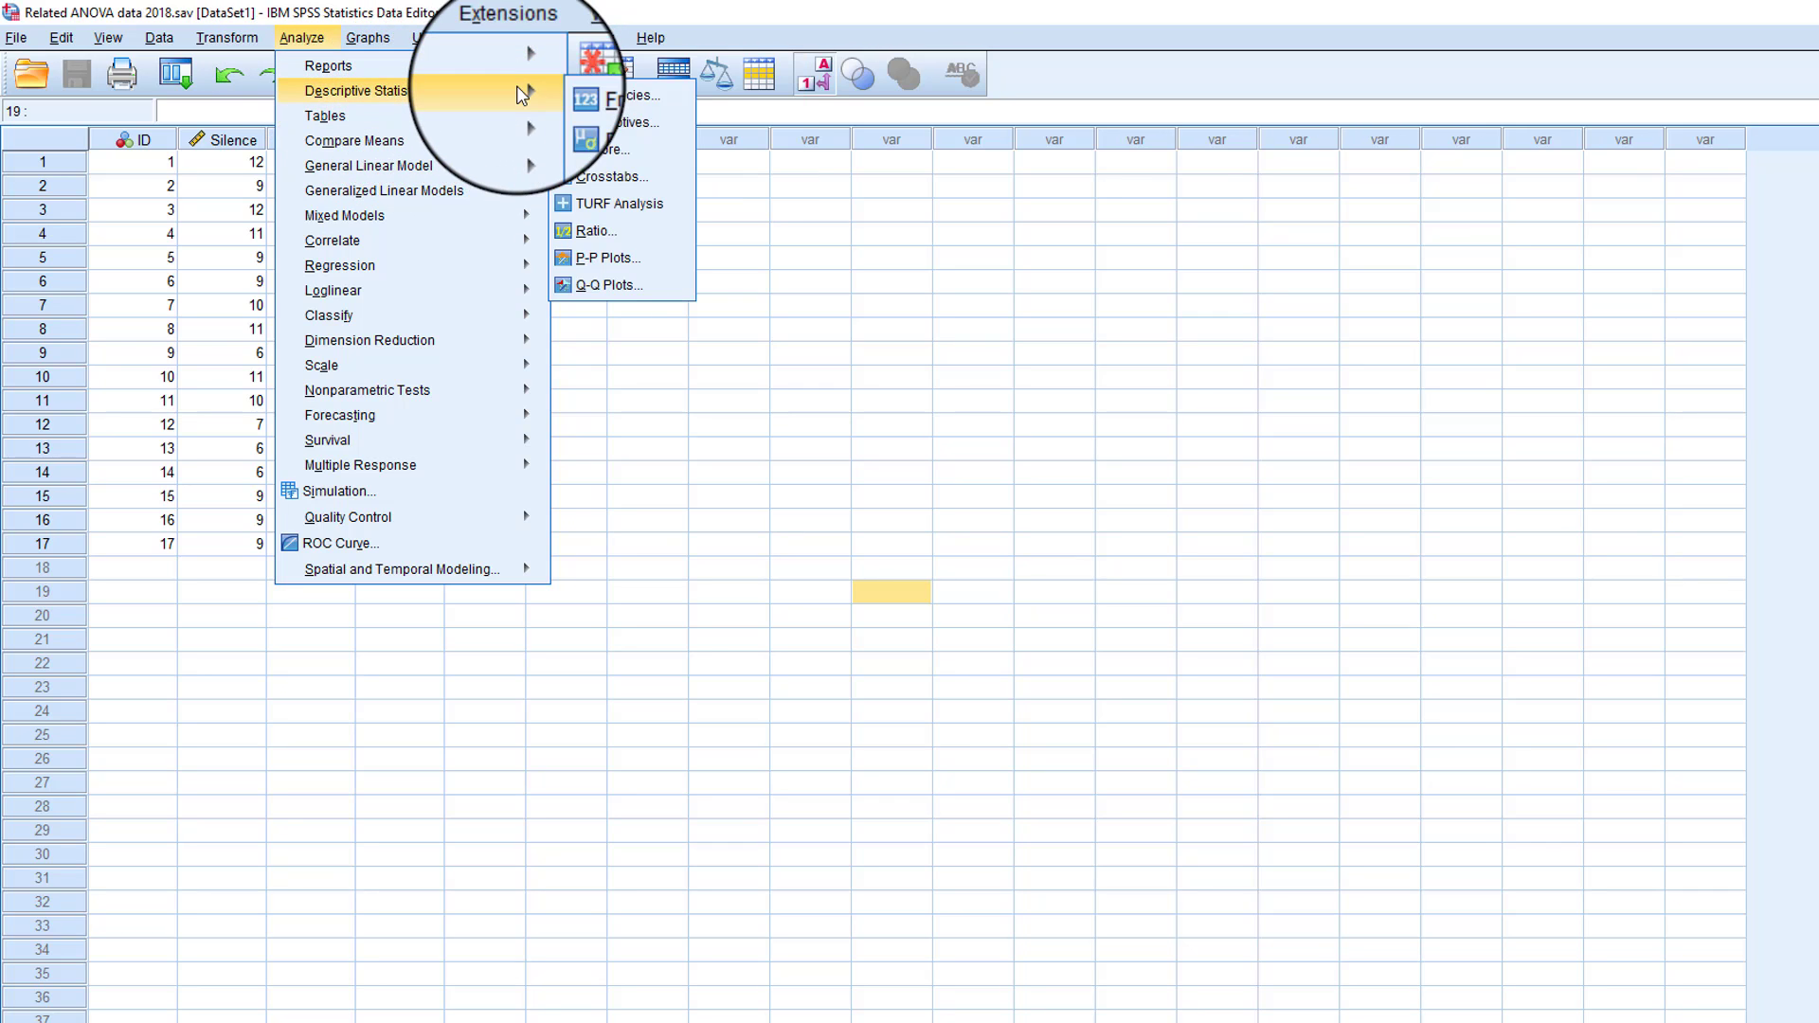
pyautogui.click(652, 161)
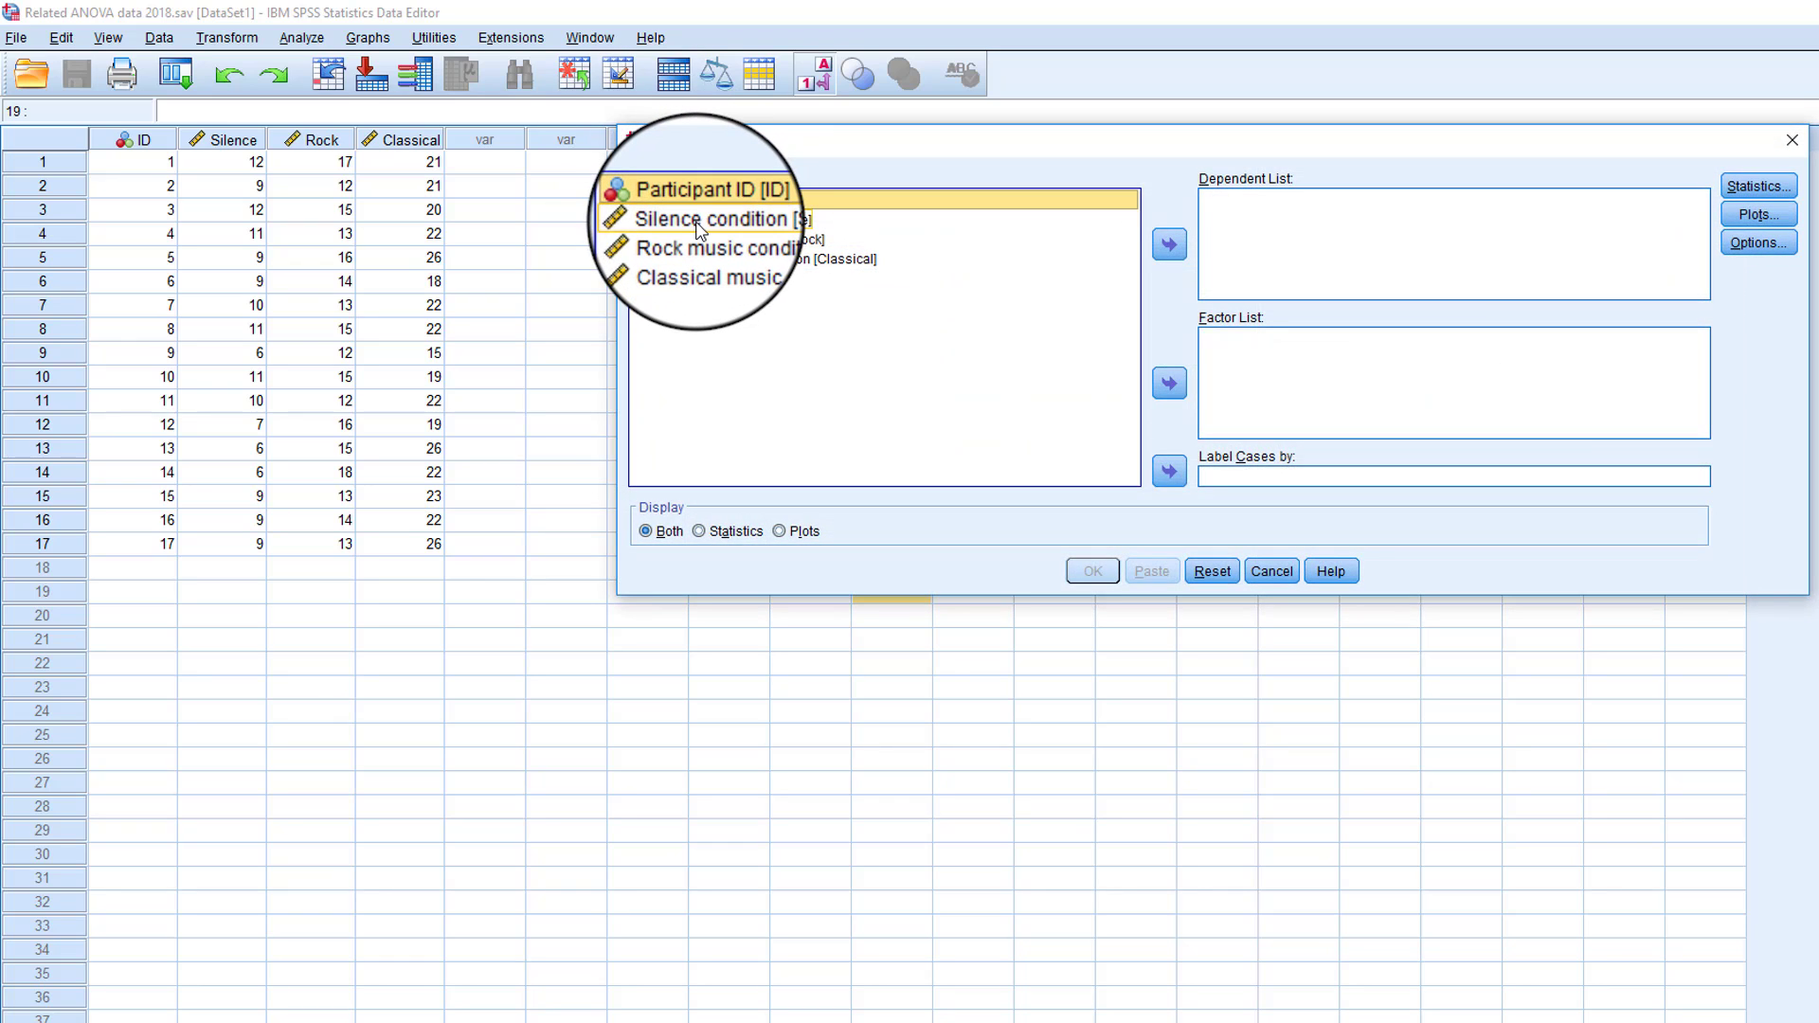
pyautogui.click(698, 224)
pyautogui.hotkey('shift', 'Down')
pyautogui.hotkey('shift', 'Down')
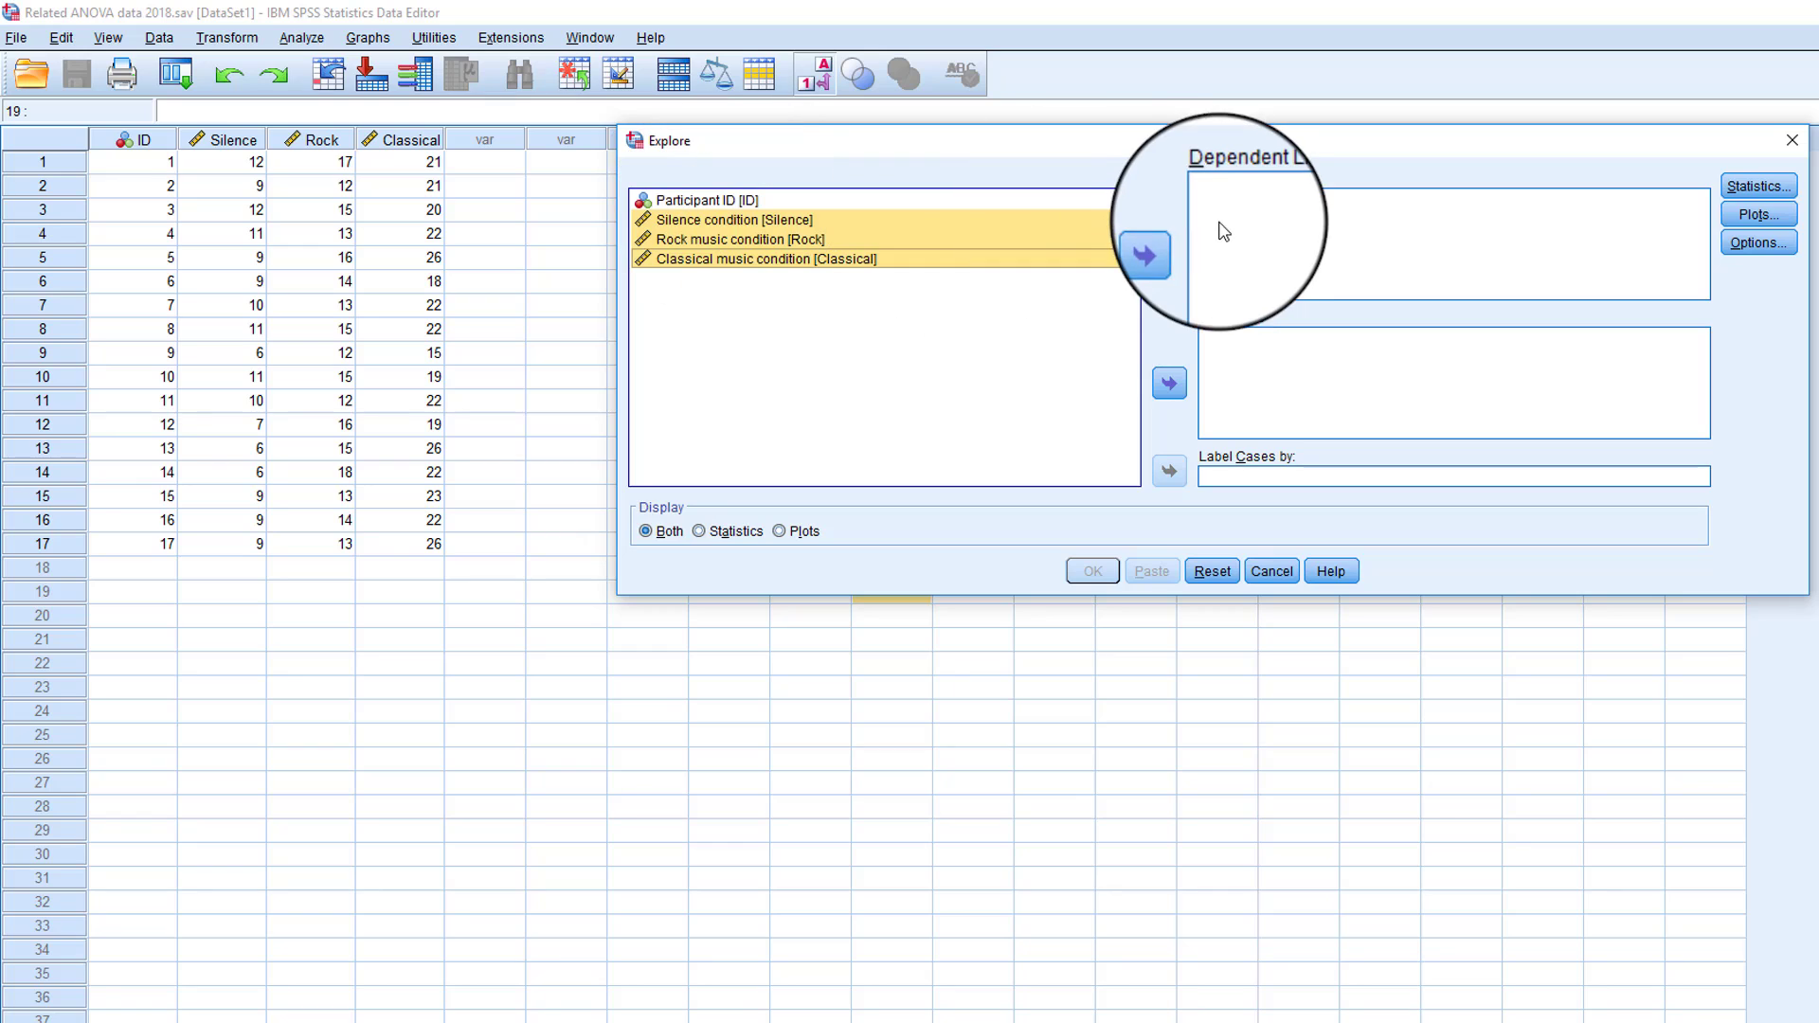
pyautogui.click(1171, 246)
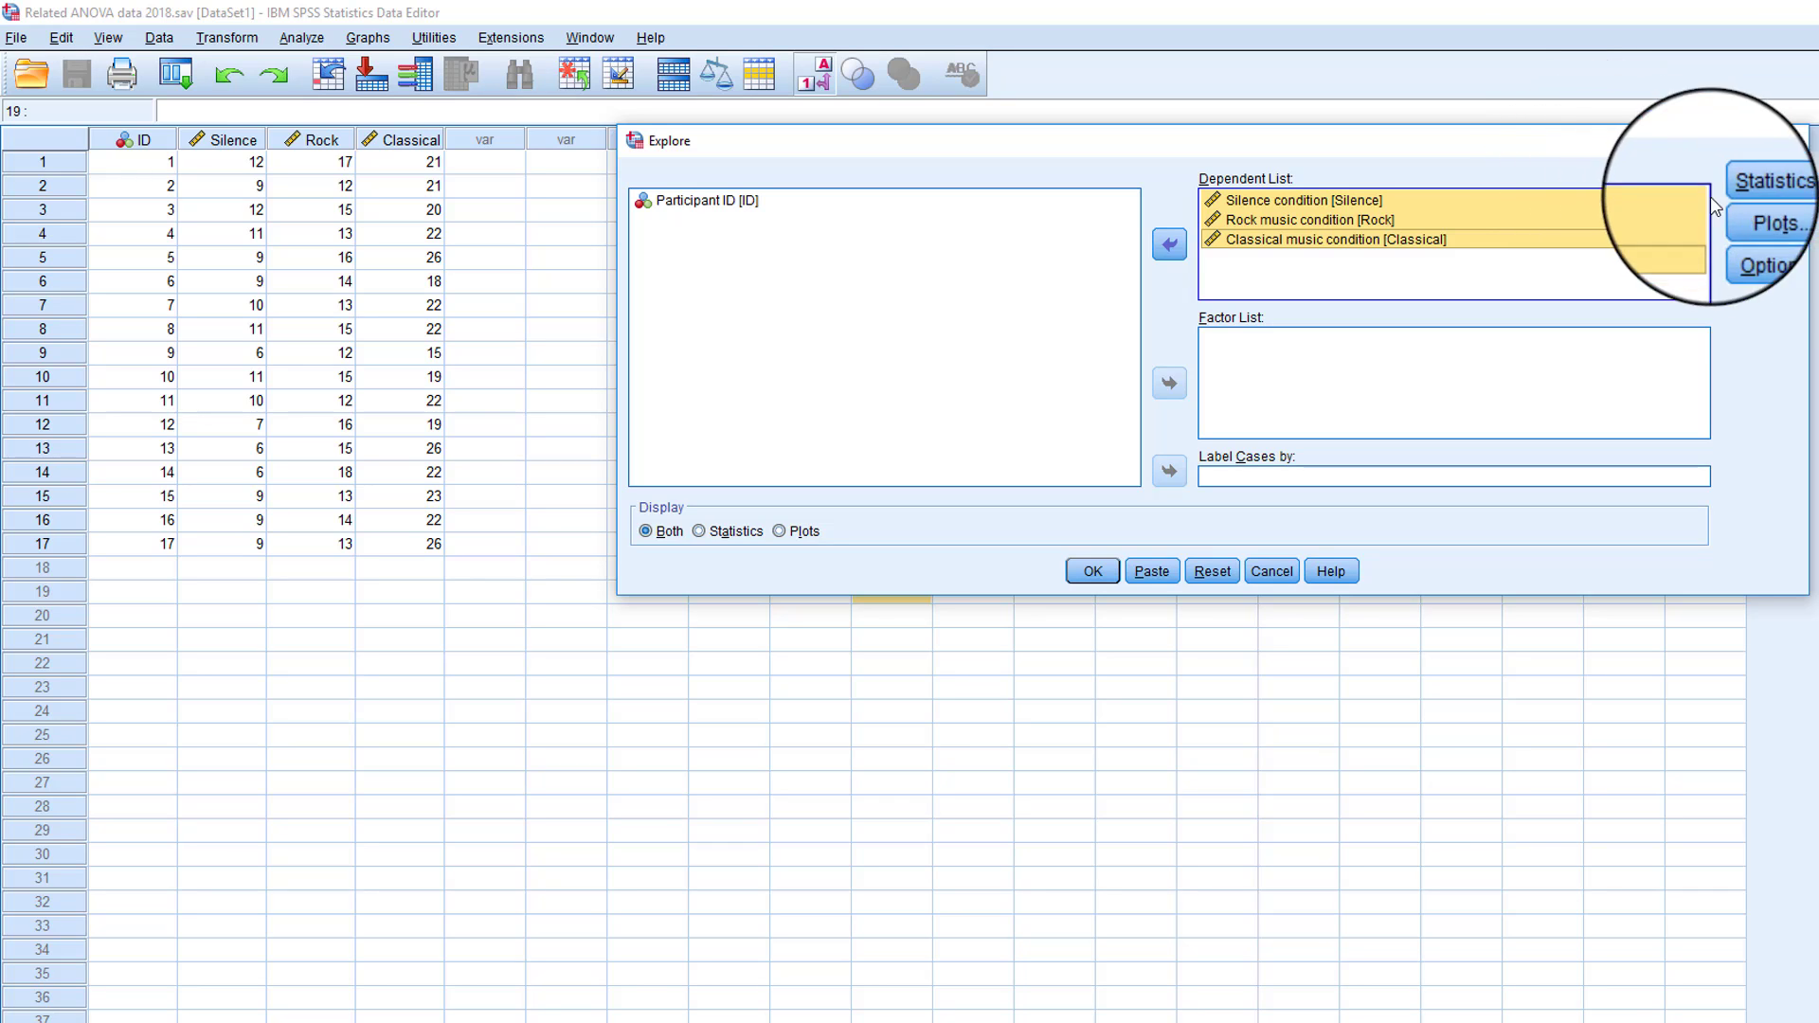
# - Add histograms and normality plots with tests to the Explore analysis and run it
pyautogui.click(1772, 220)
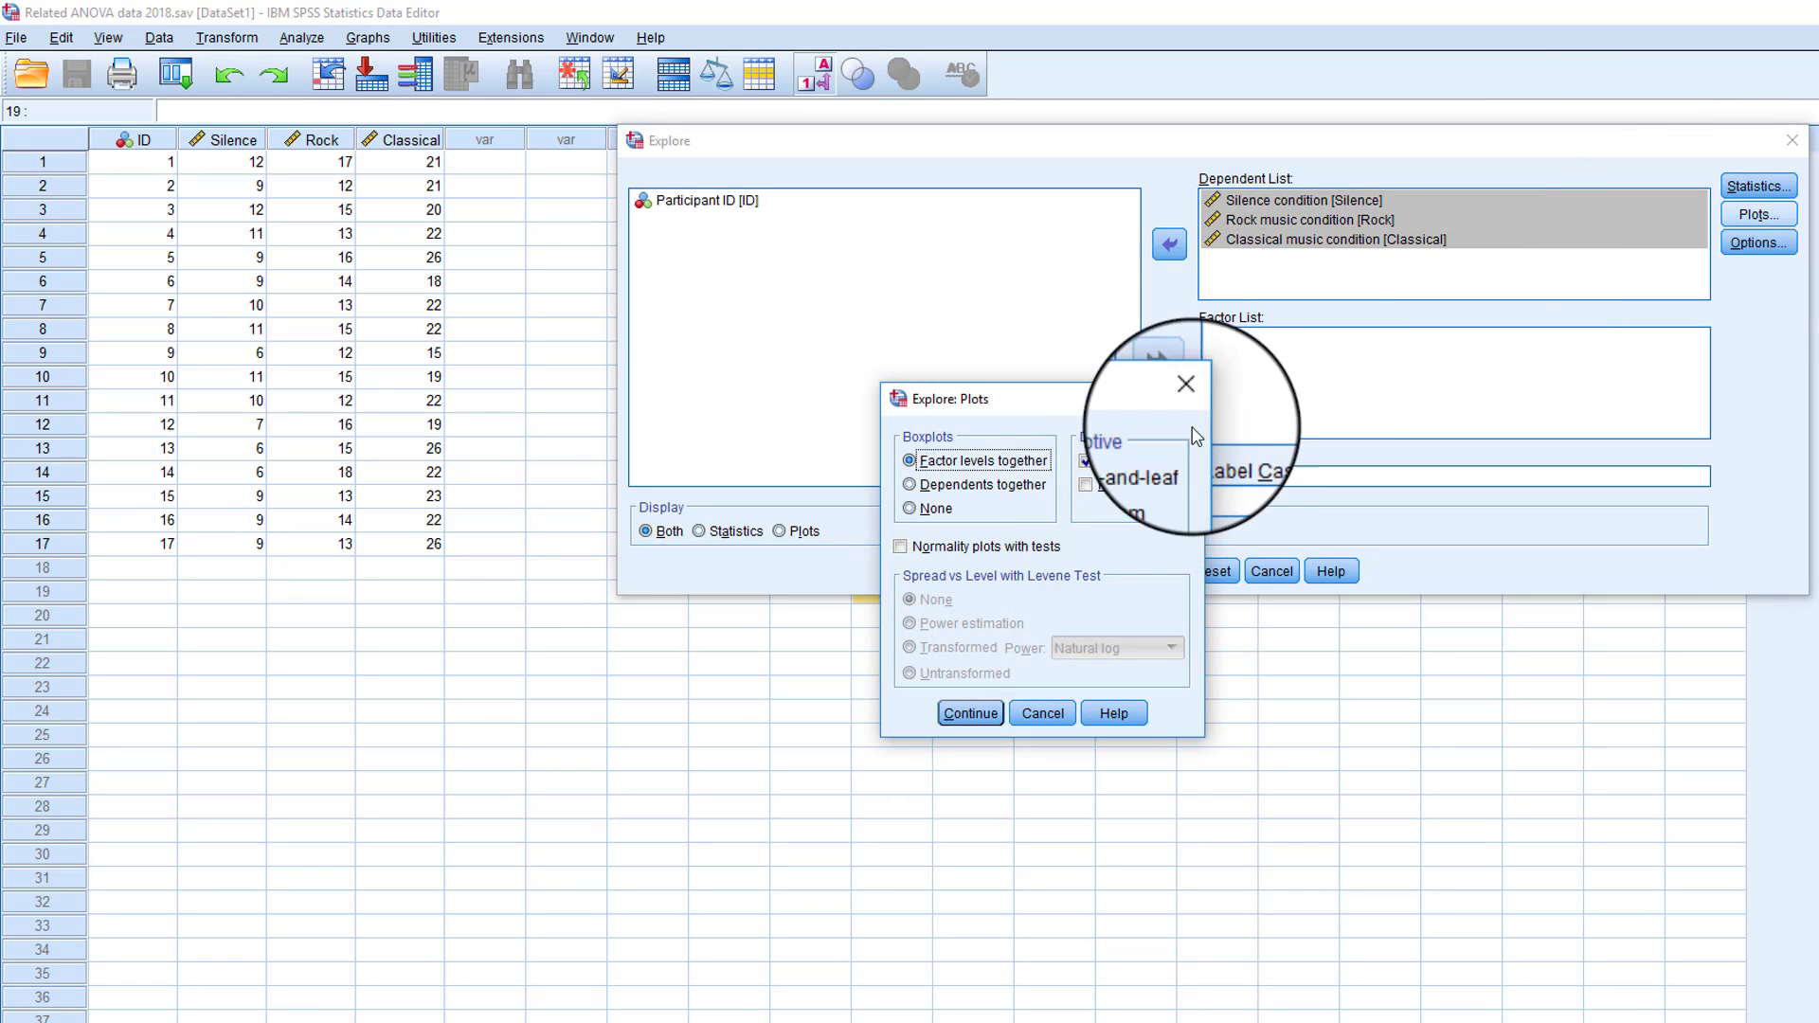
pyautogui.click(1090, 485)
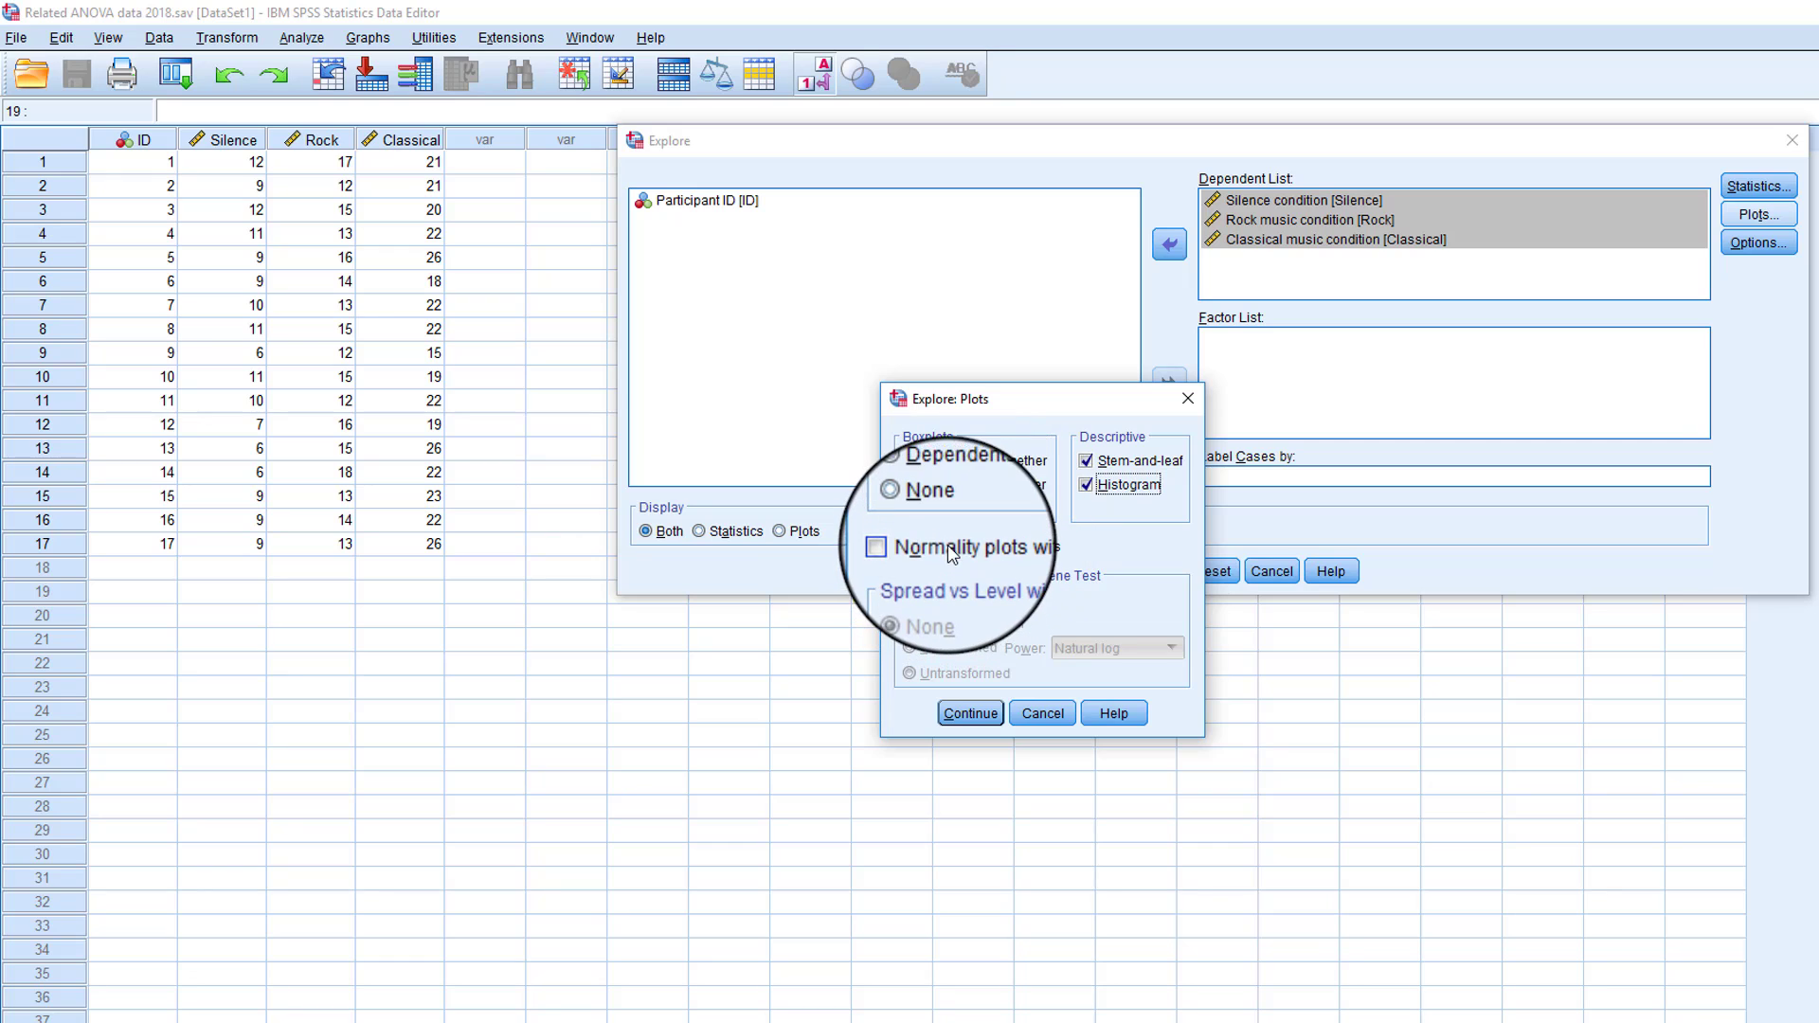
pyautogui.click(902, 547)
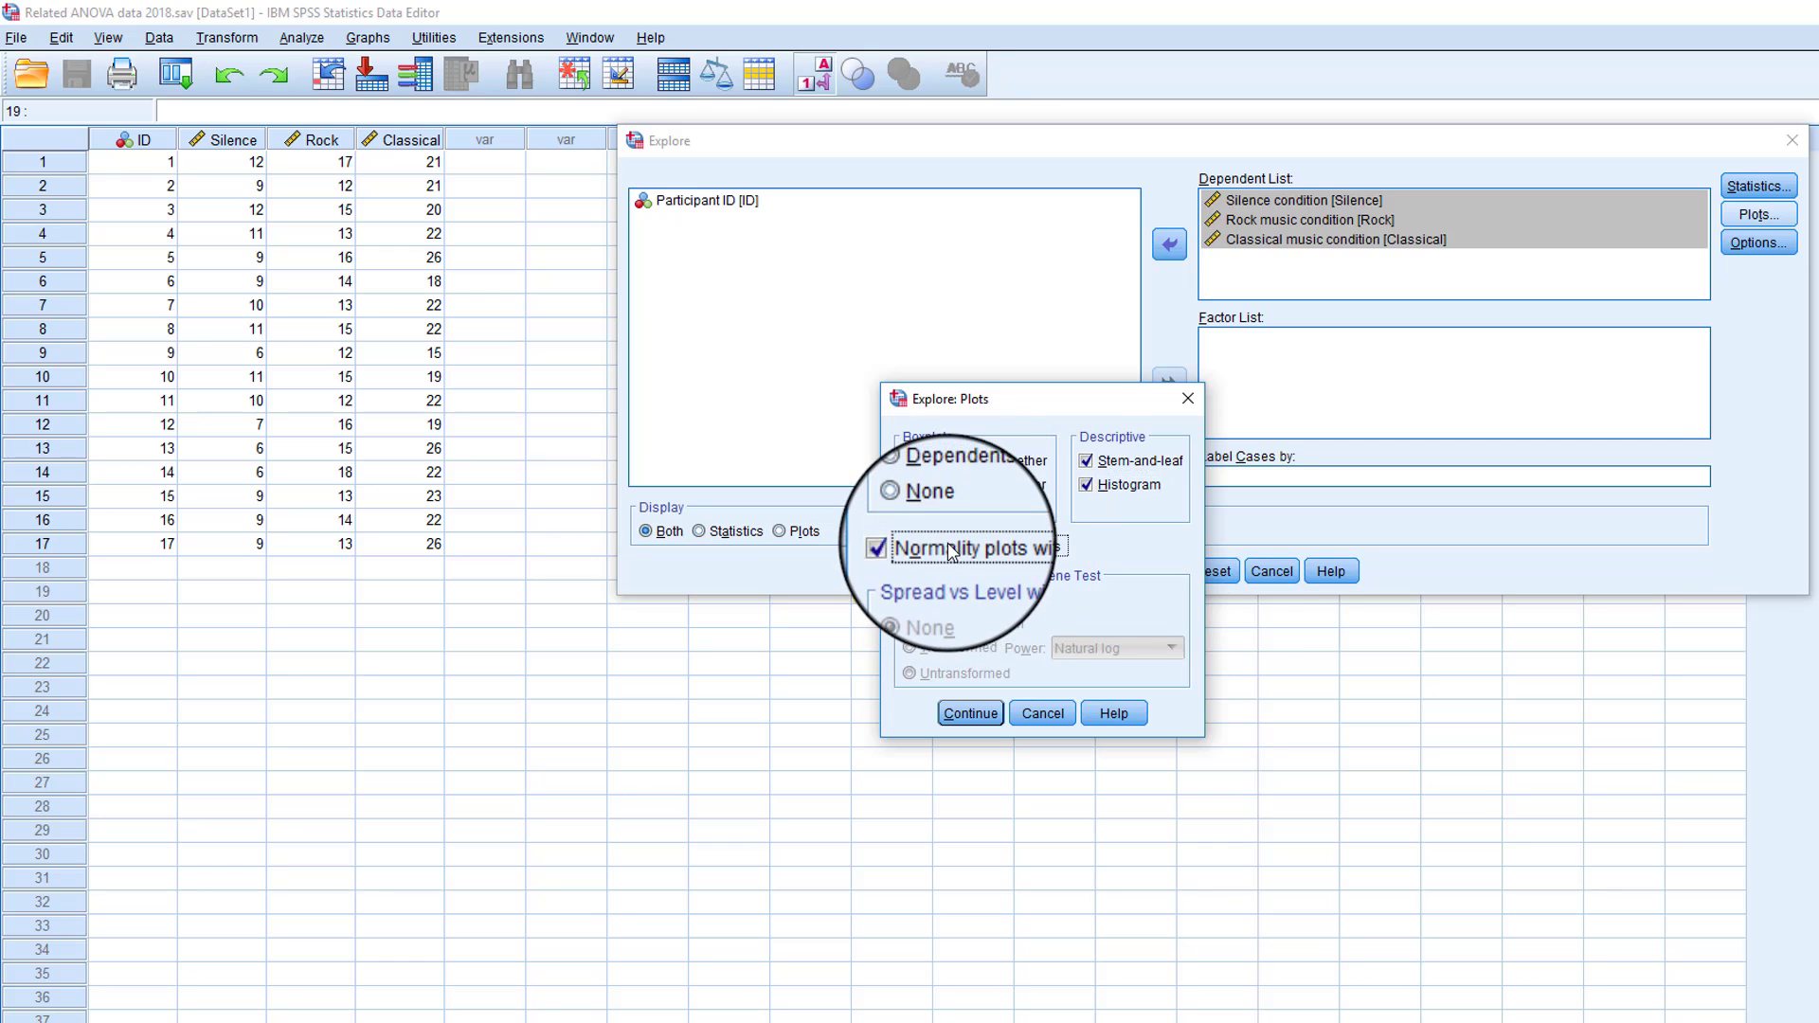
pyautogui.click(982, 722)
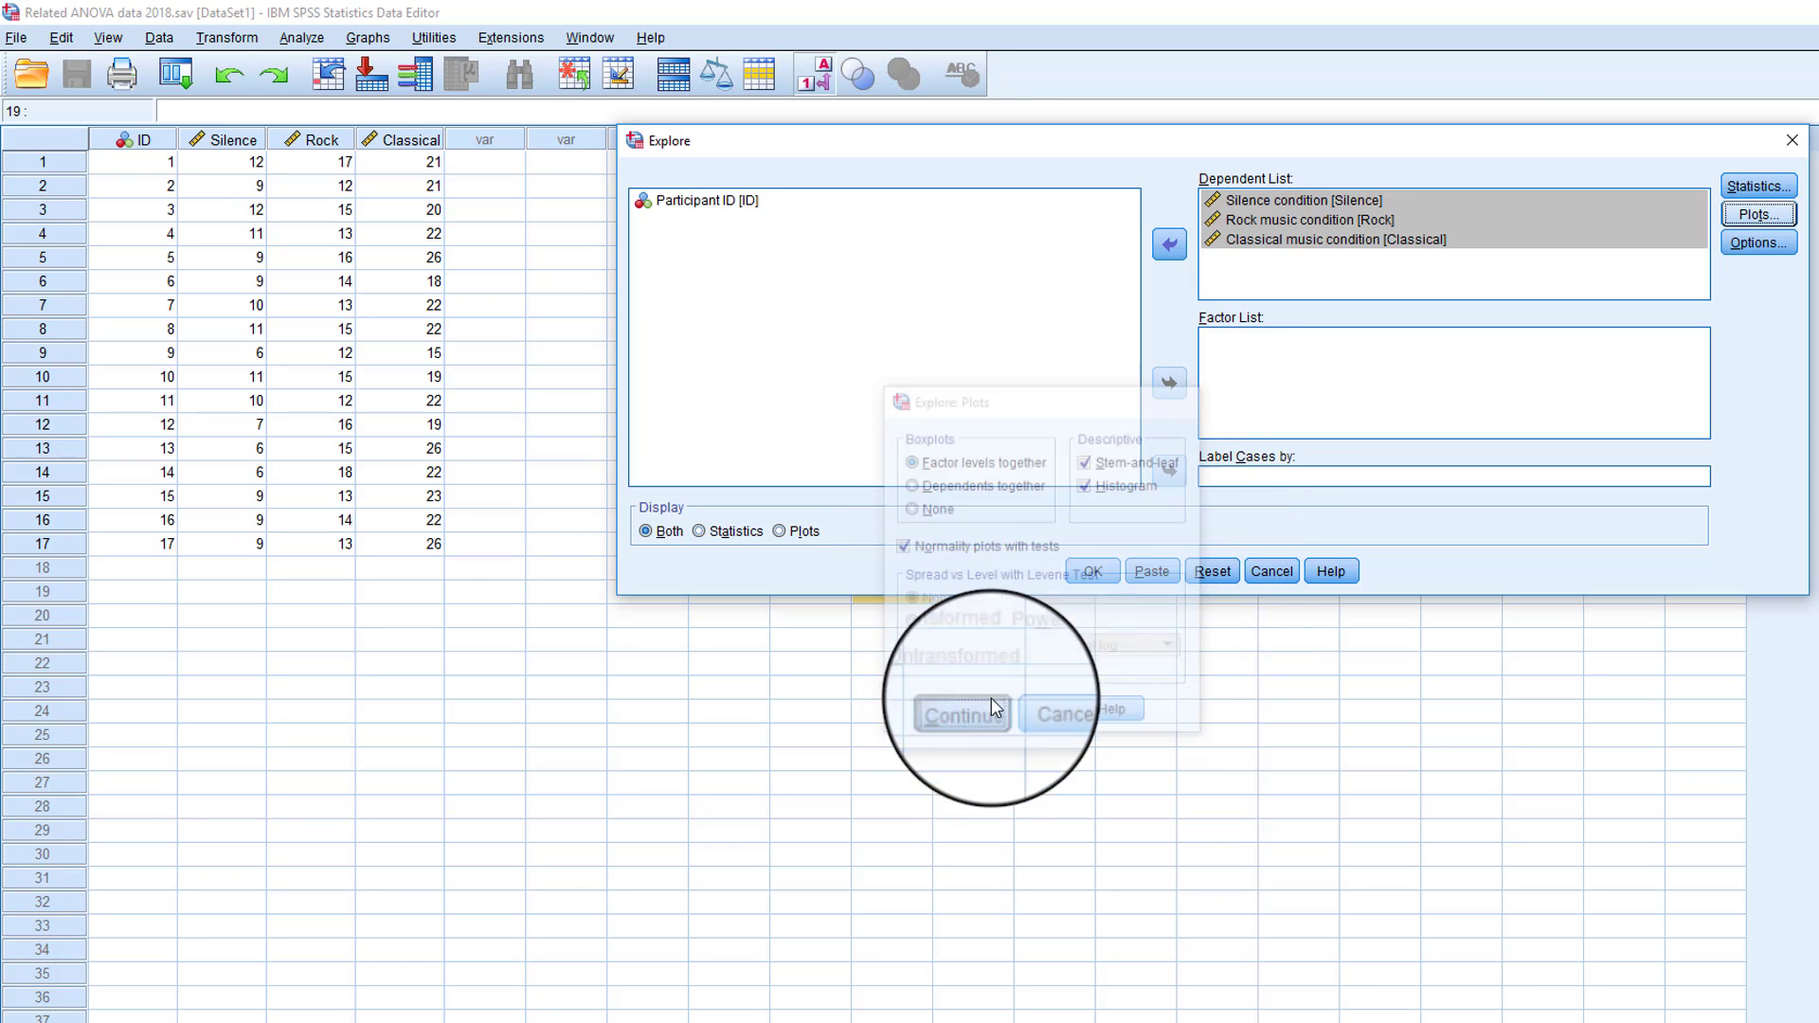
pyautogui.click(1095, 572)
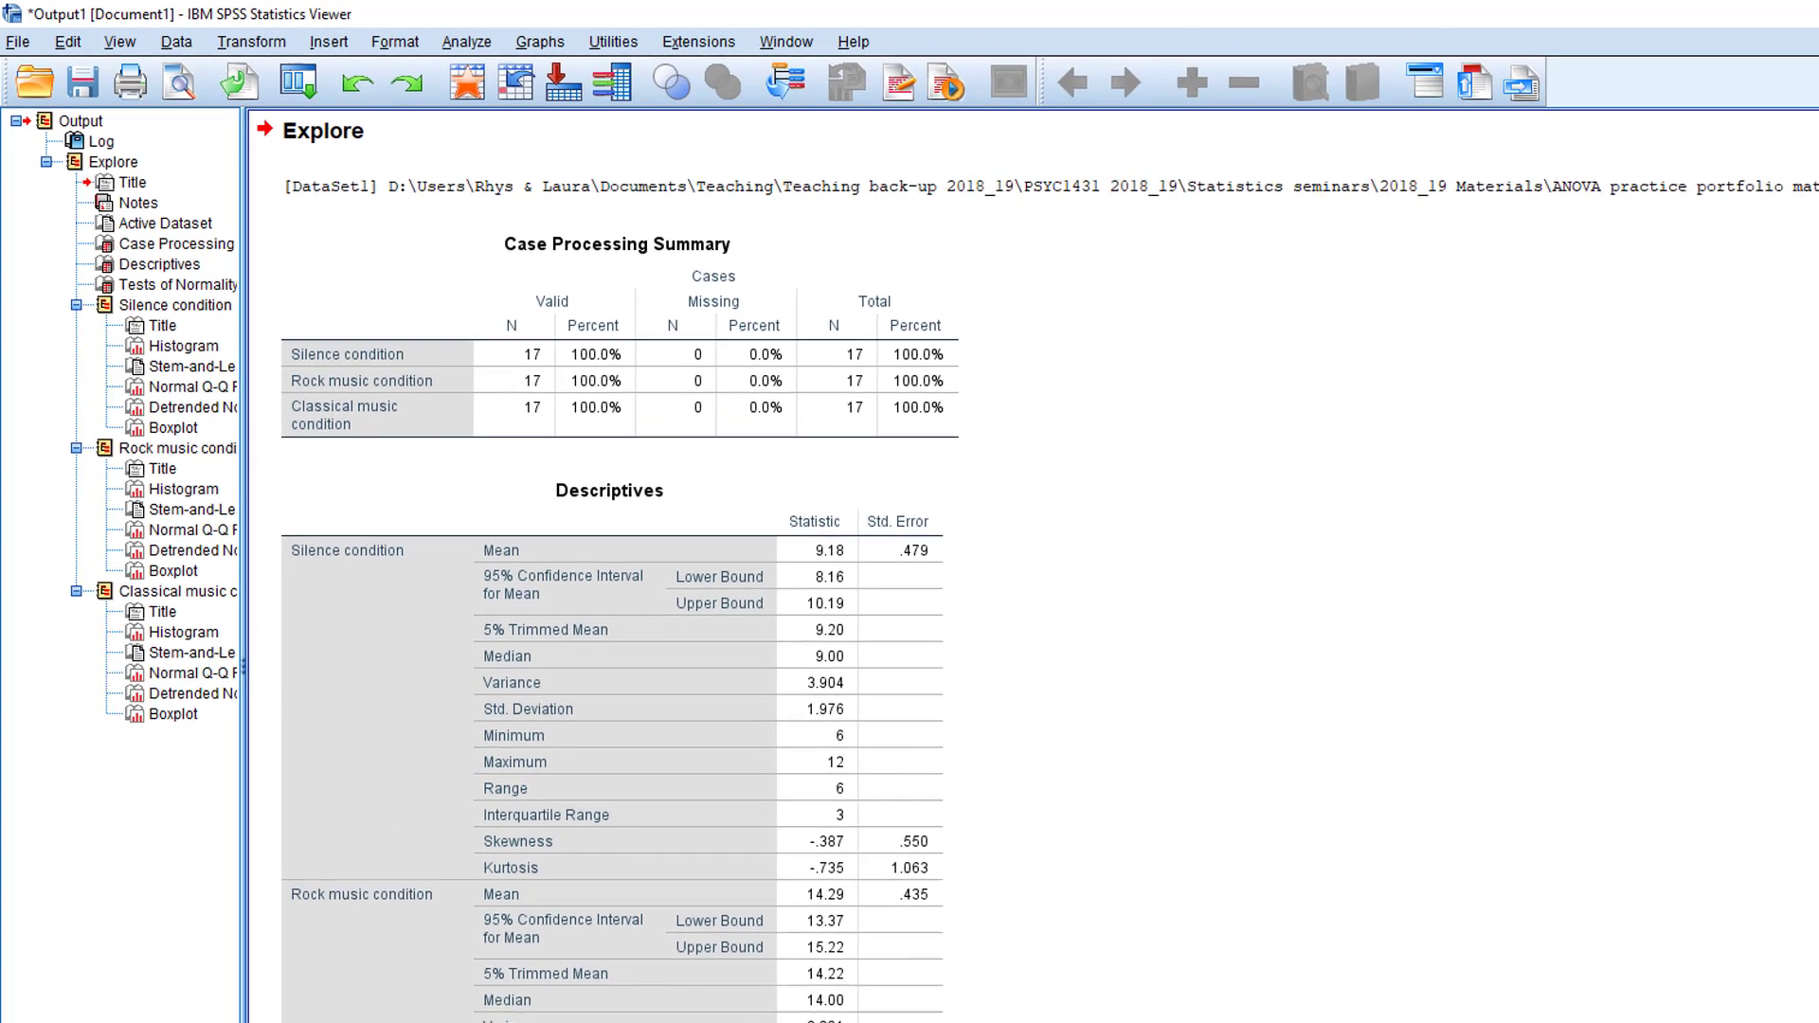
# - Examine the Case Processing Summary, Descriptives and Tests of Normality tables for the three conditions
pyautogui.click(860, 406)
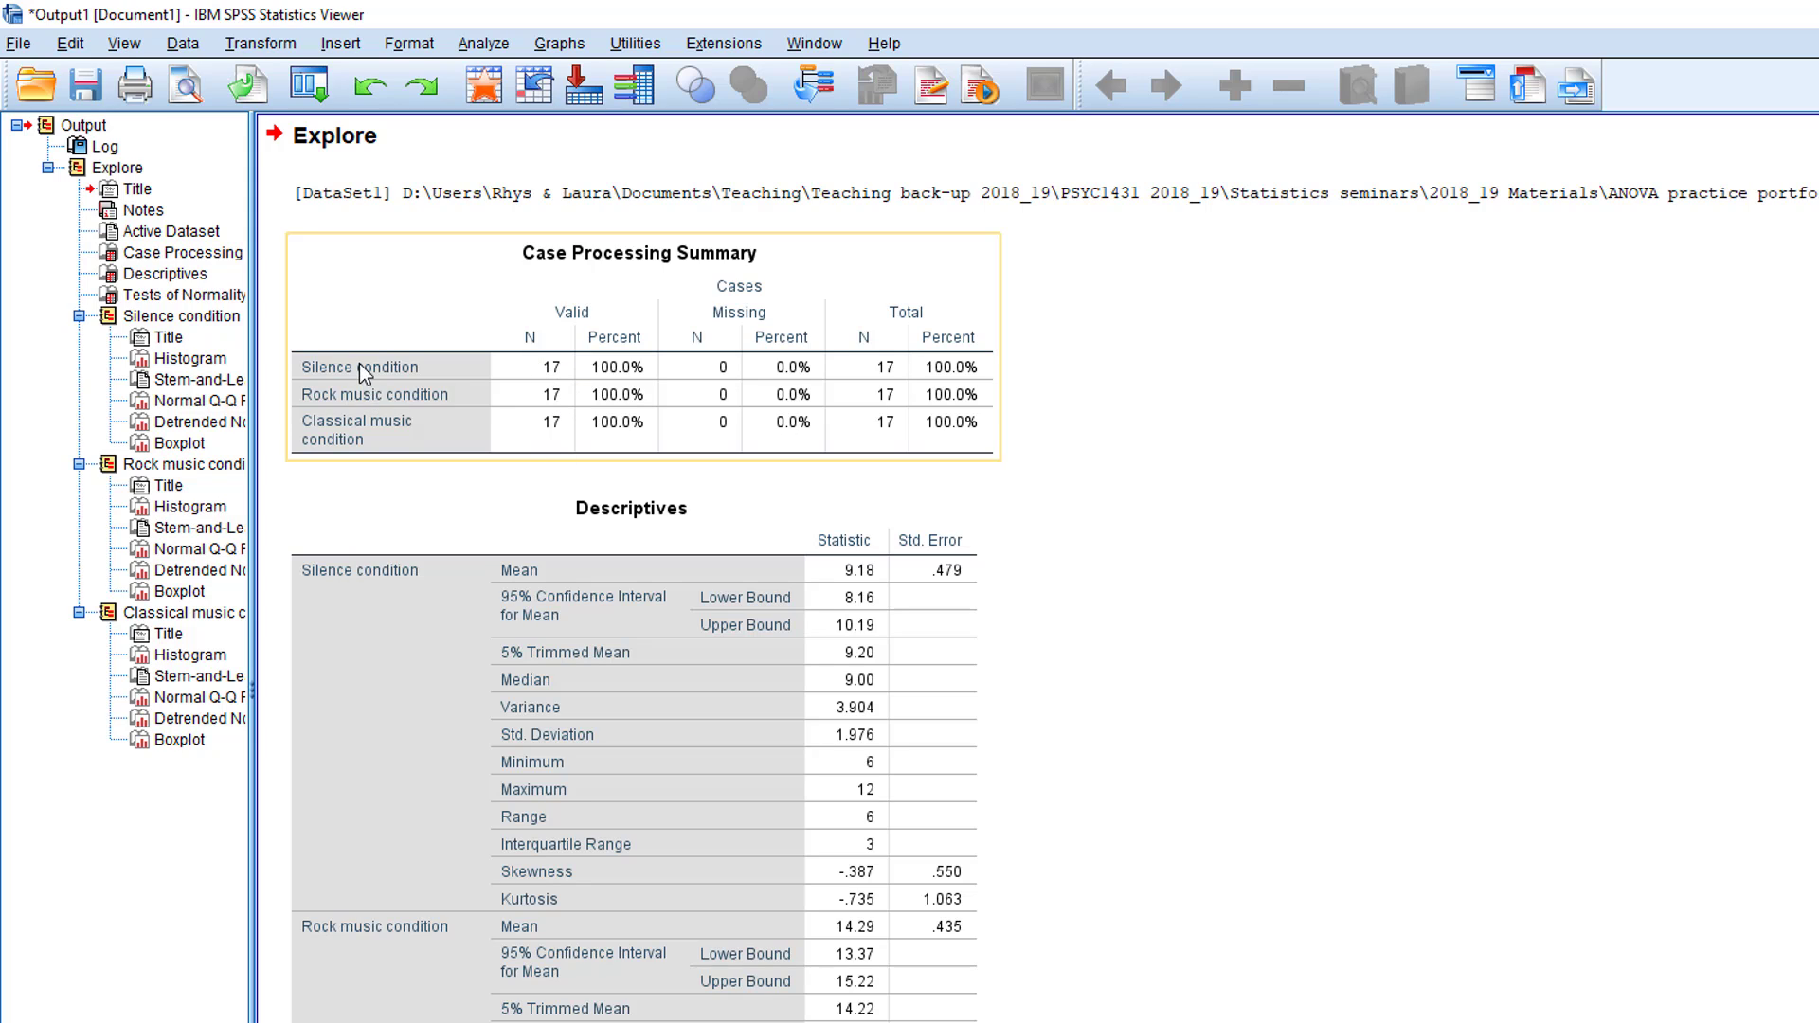
pyautogui.click(1293, 677)
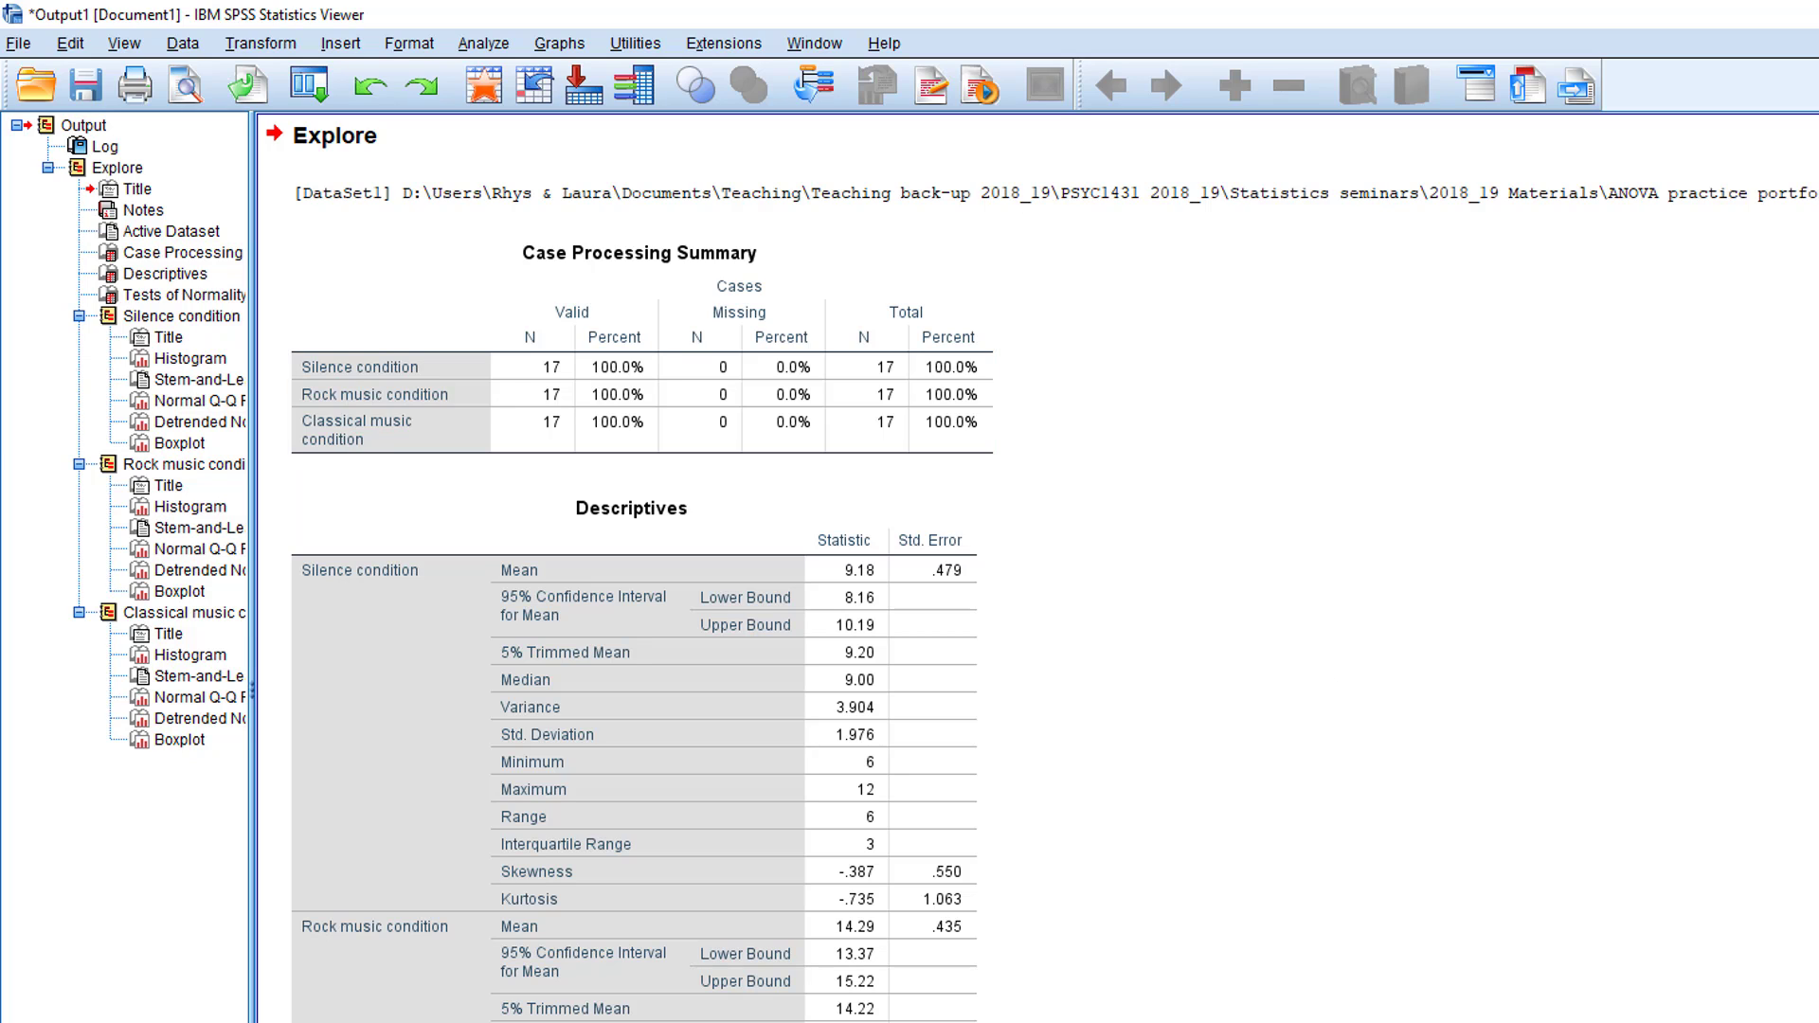
pyautogui.scroll(-3, 1192, 370)
pyautogui.click(843, 443)
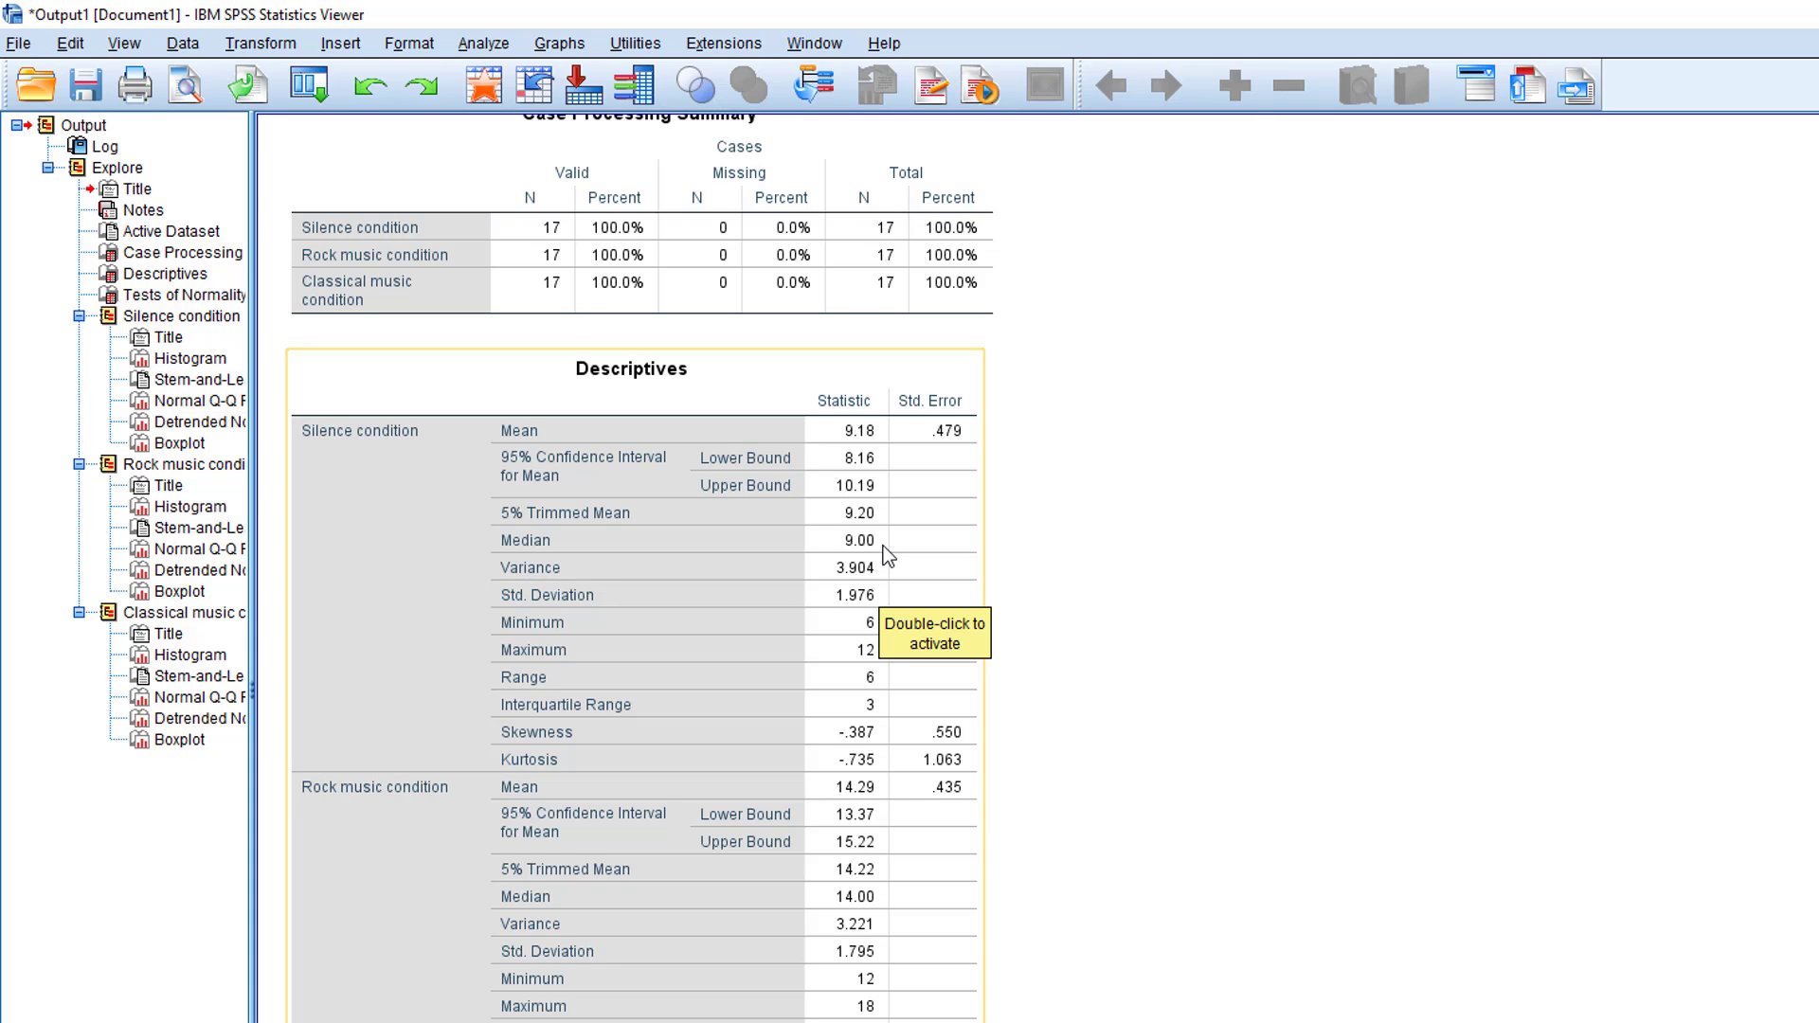
pyautogui.click(1316, 530)
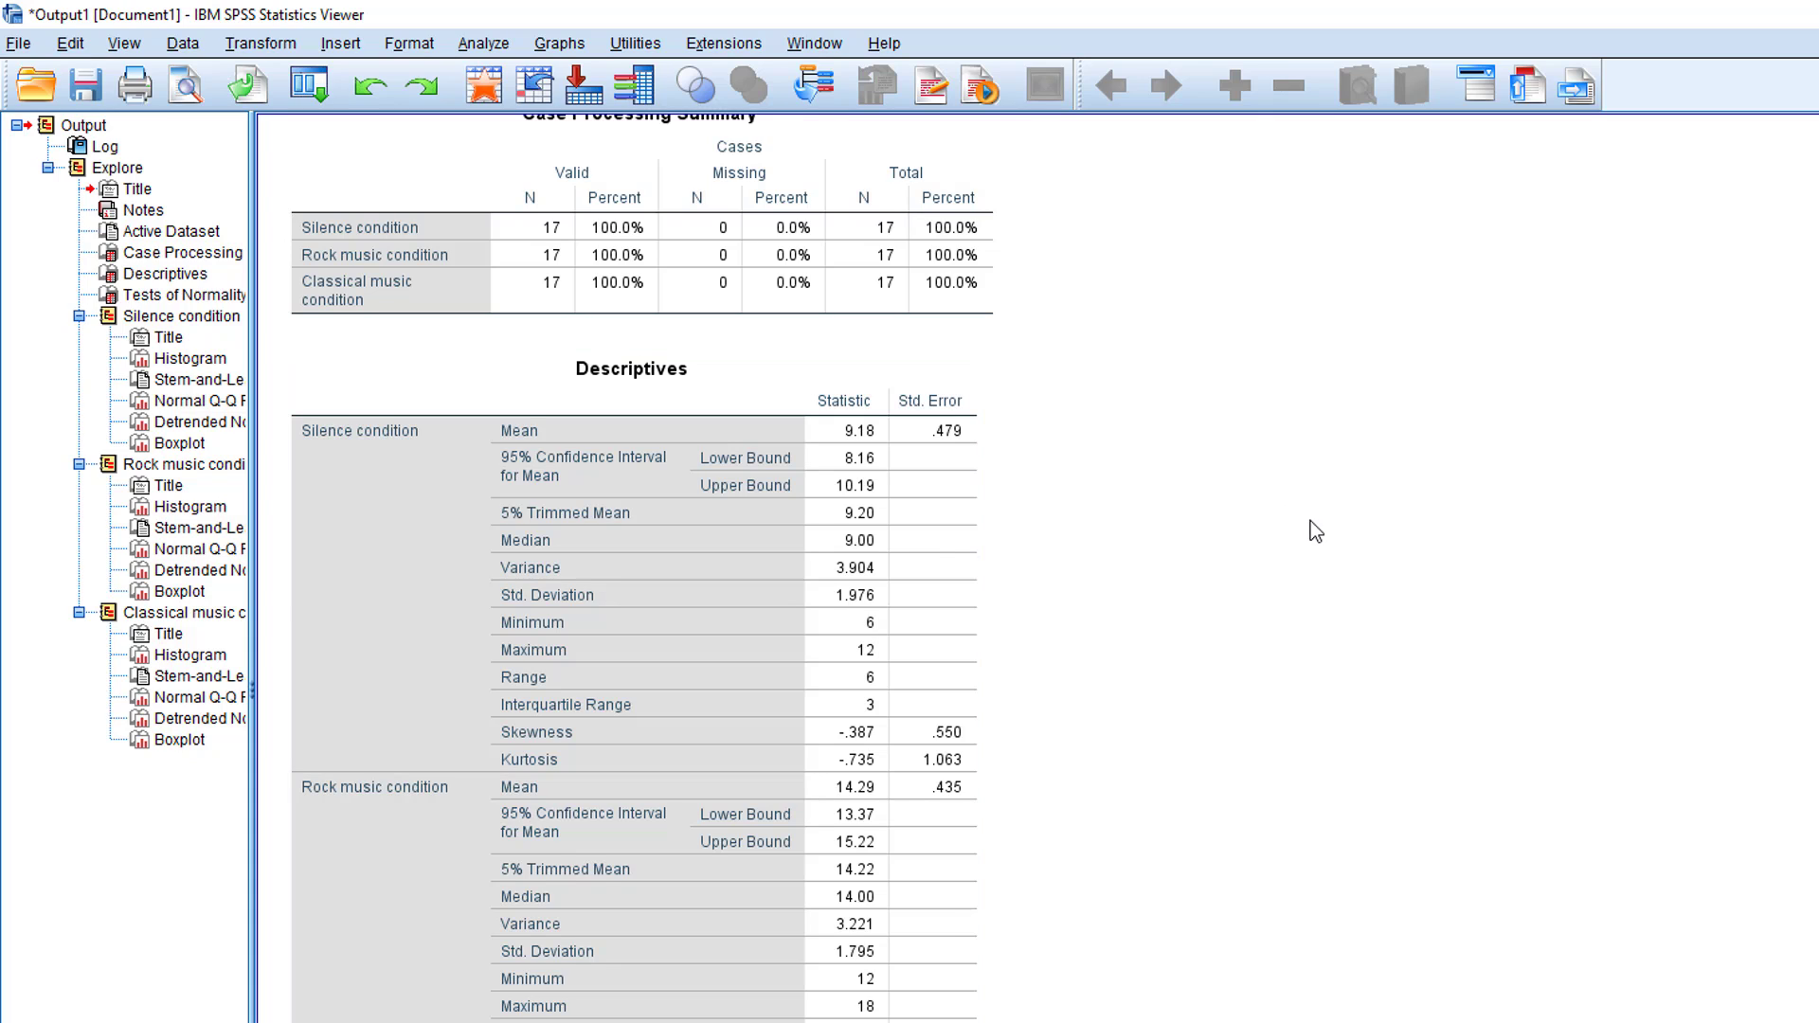
pyautogui.click(874, 803)
pyautogui.scroll(-12, 1380, 588)
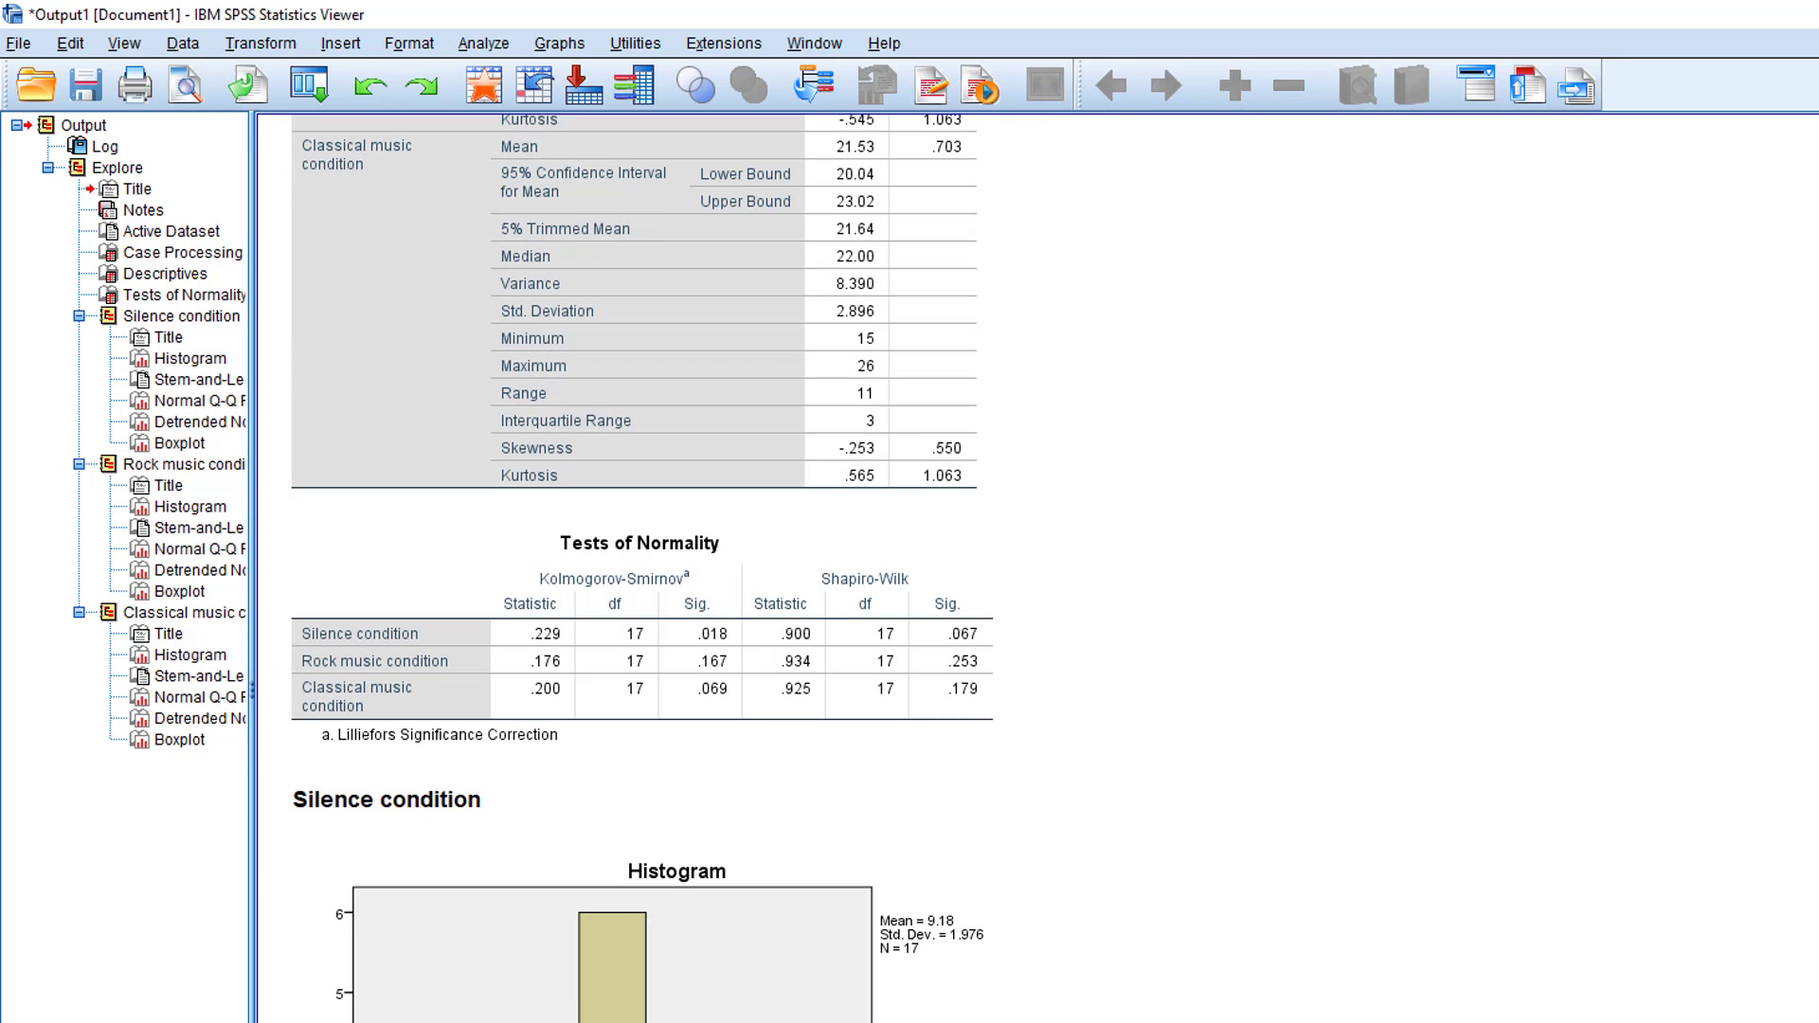
pyautogui.click(961, 603)
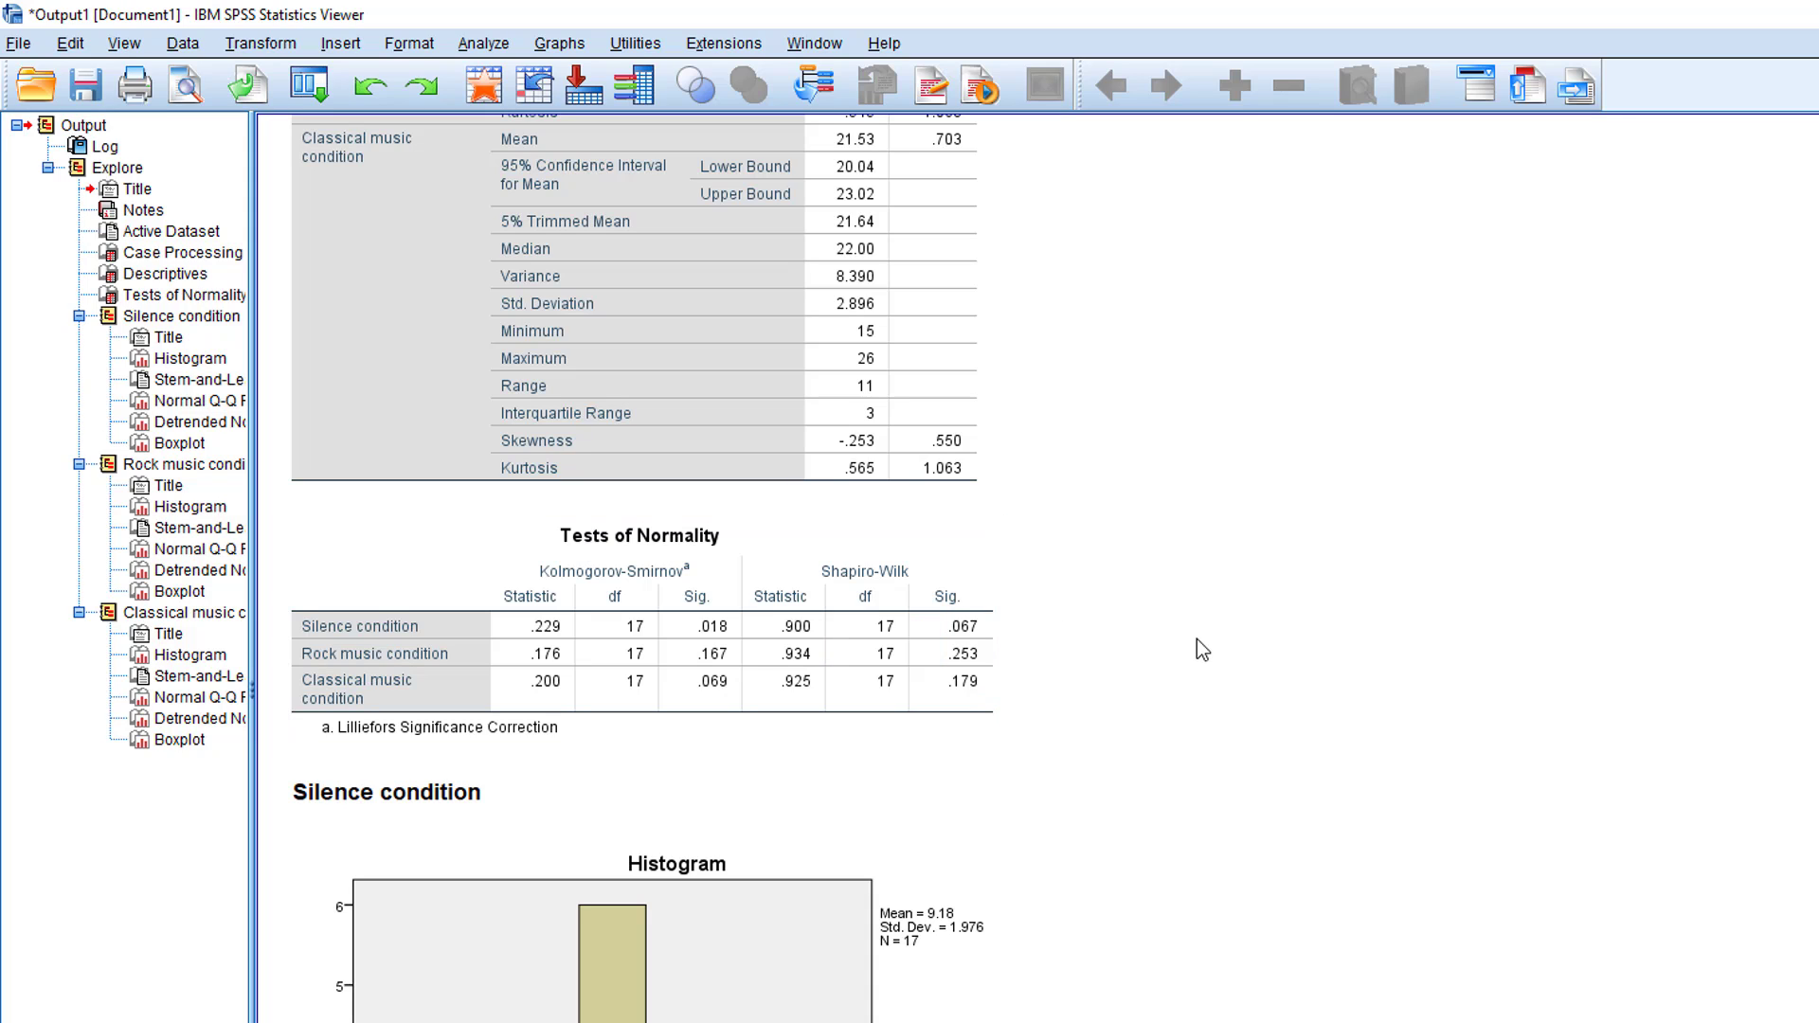
# - Review the histograms, stem-and-leaf plots and boxplots of the silence, rock and classical music conditions
pyautogui.scroll(-5, 607, 568)
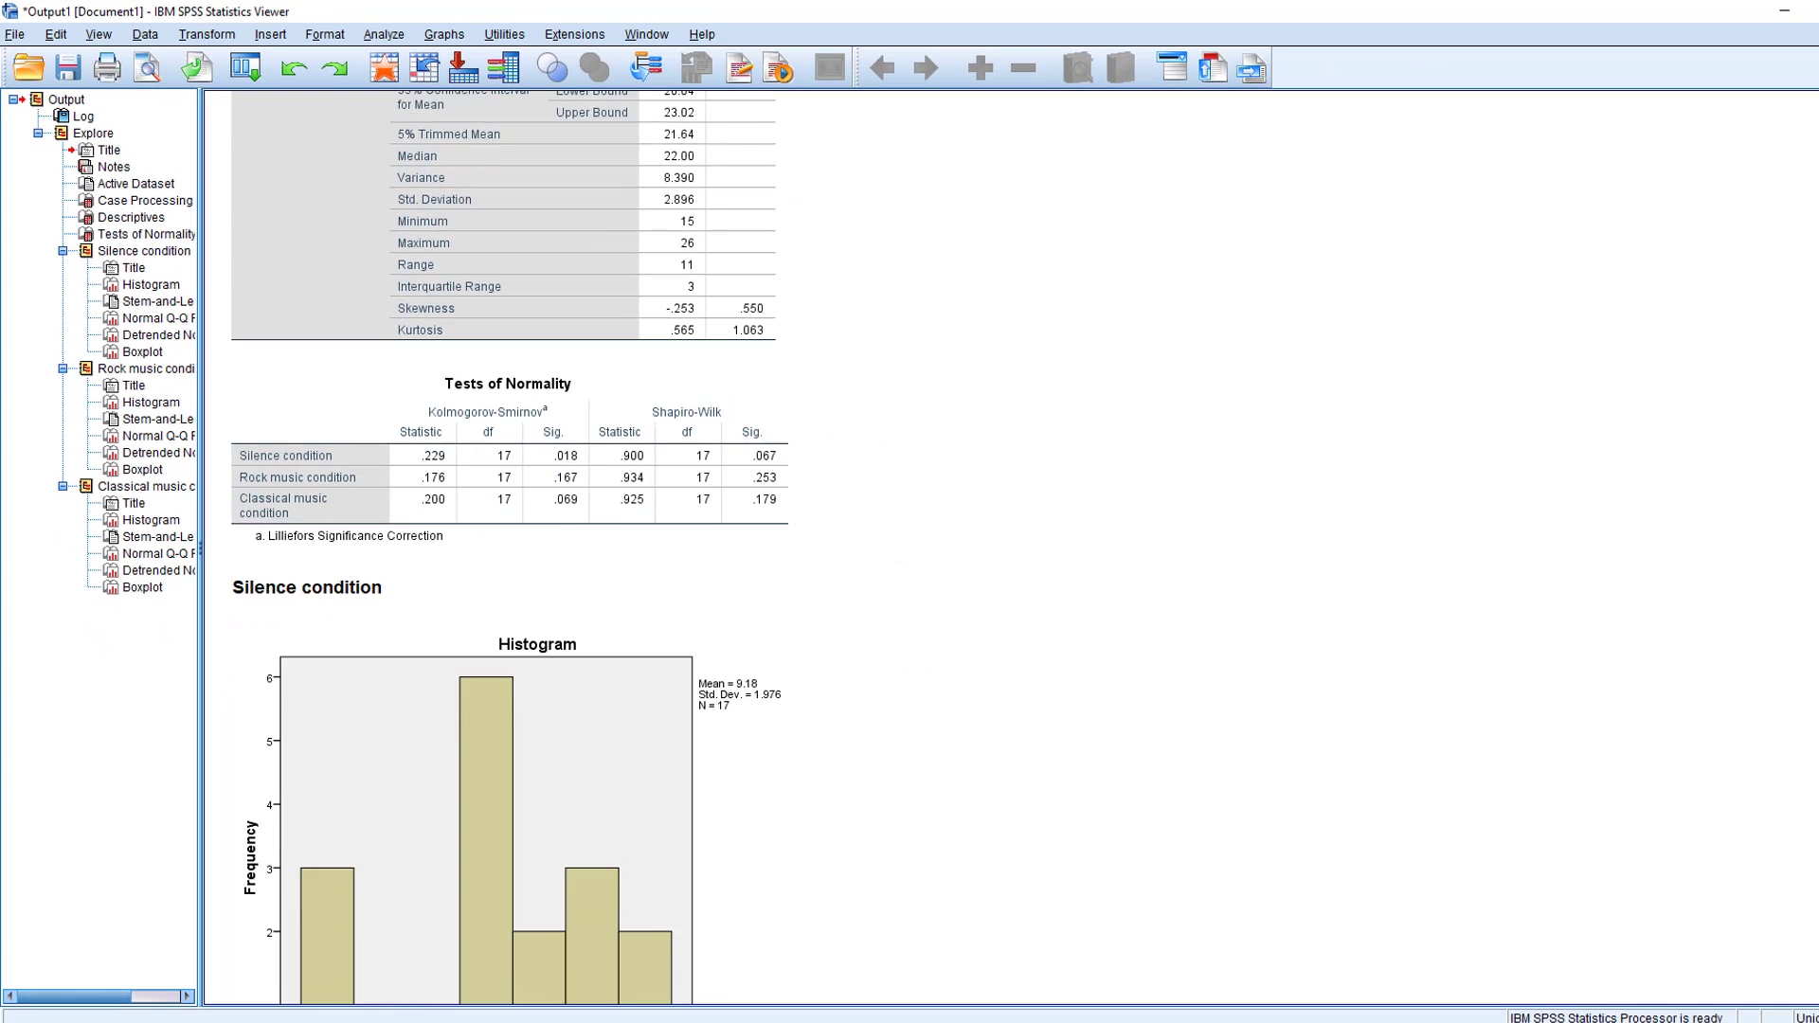
pyautogui.scroll(-15, 531, 550)
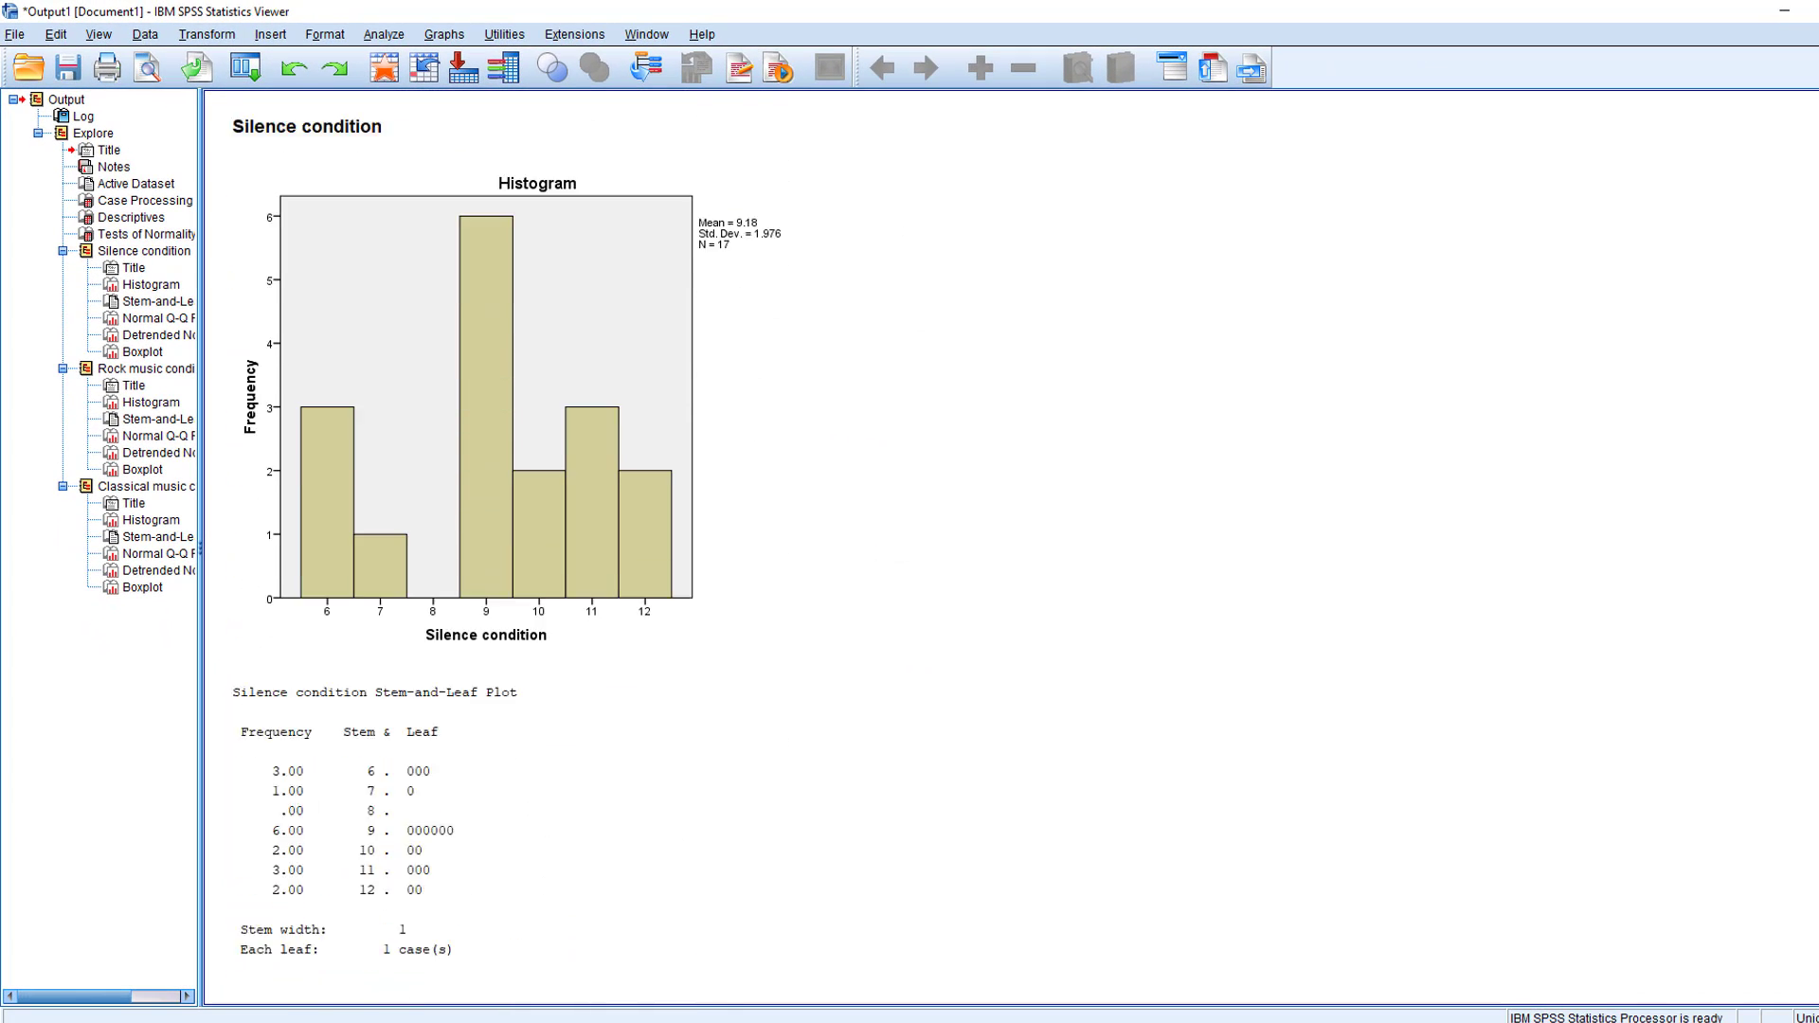
pyautogui.scroll(-10, 531, 550)
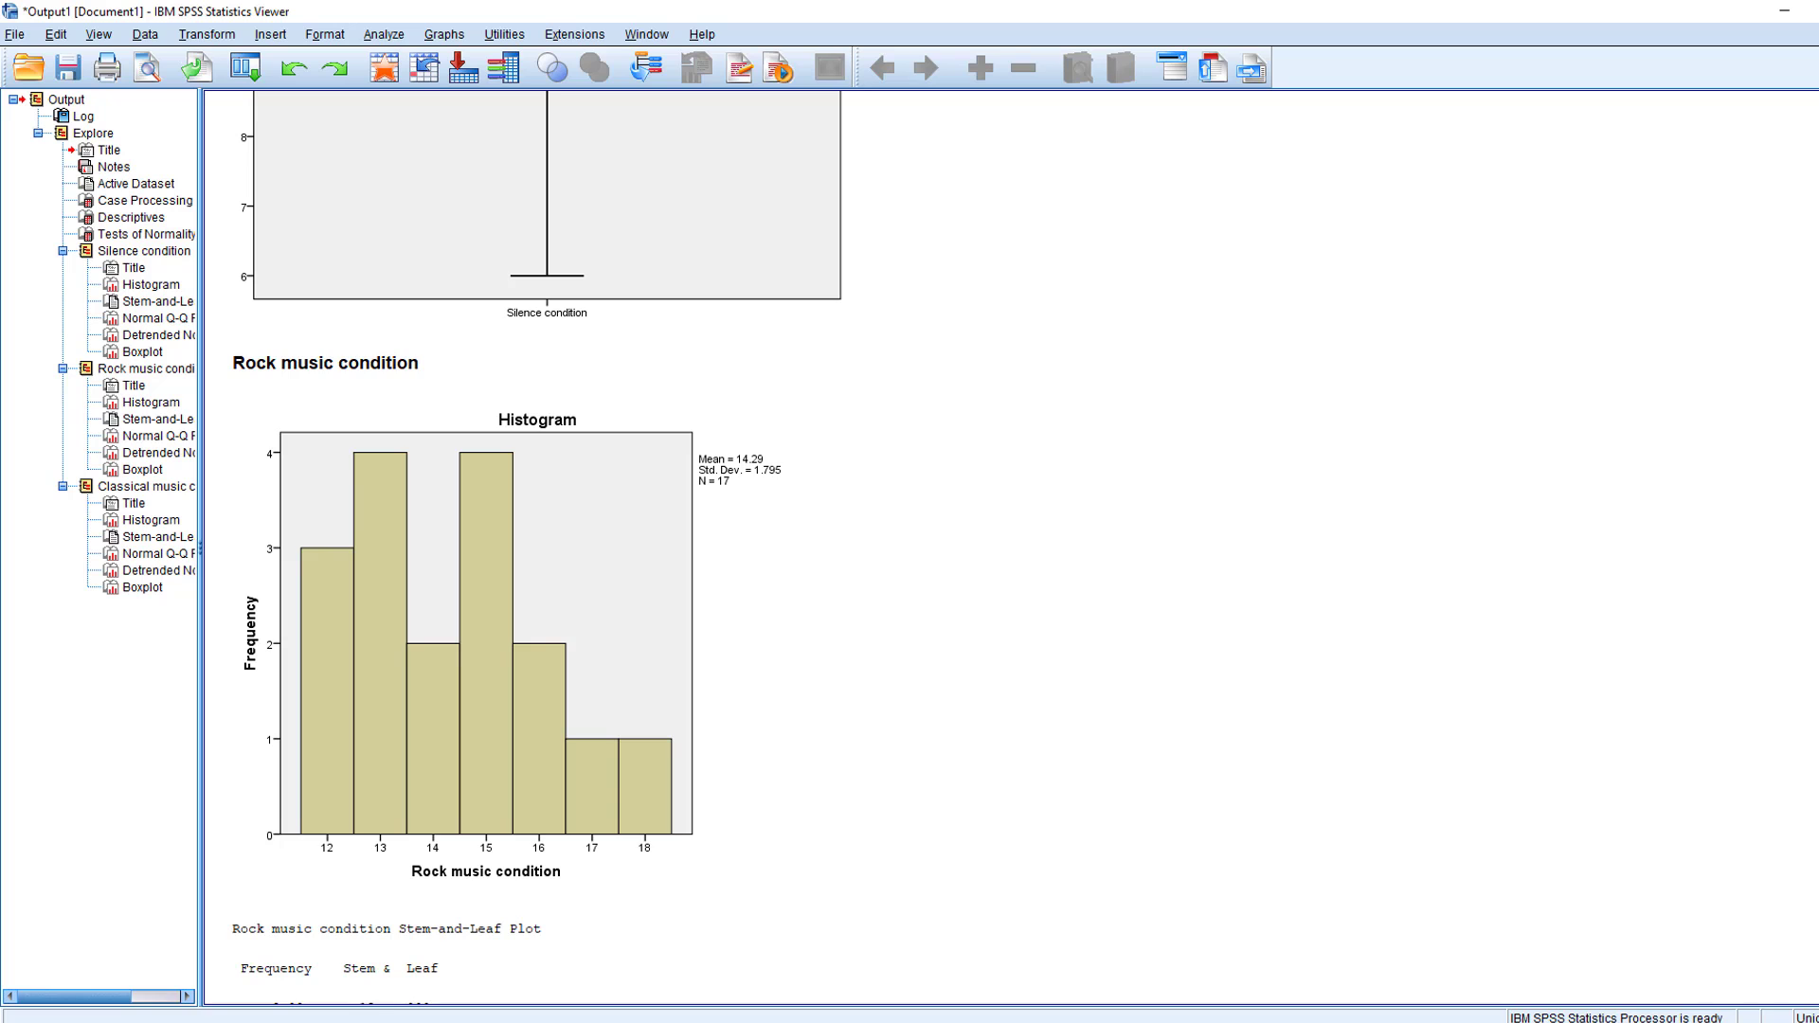
pyautogui.scroll(-3, 537, 564)
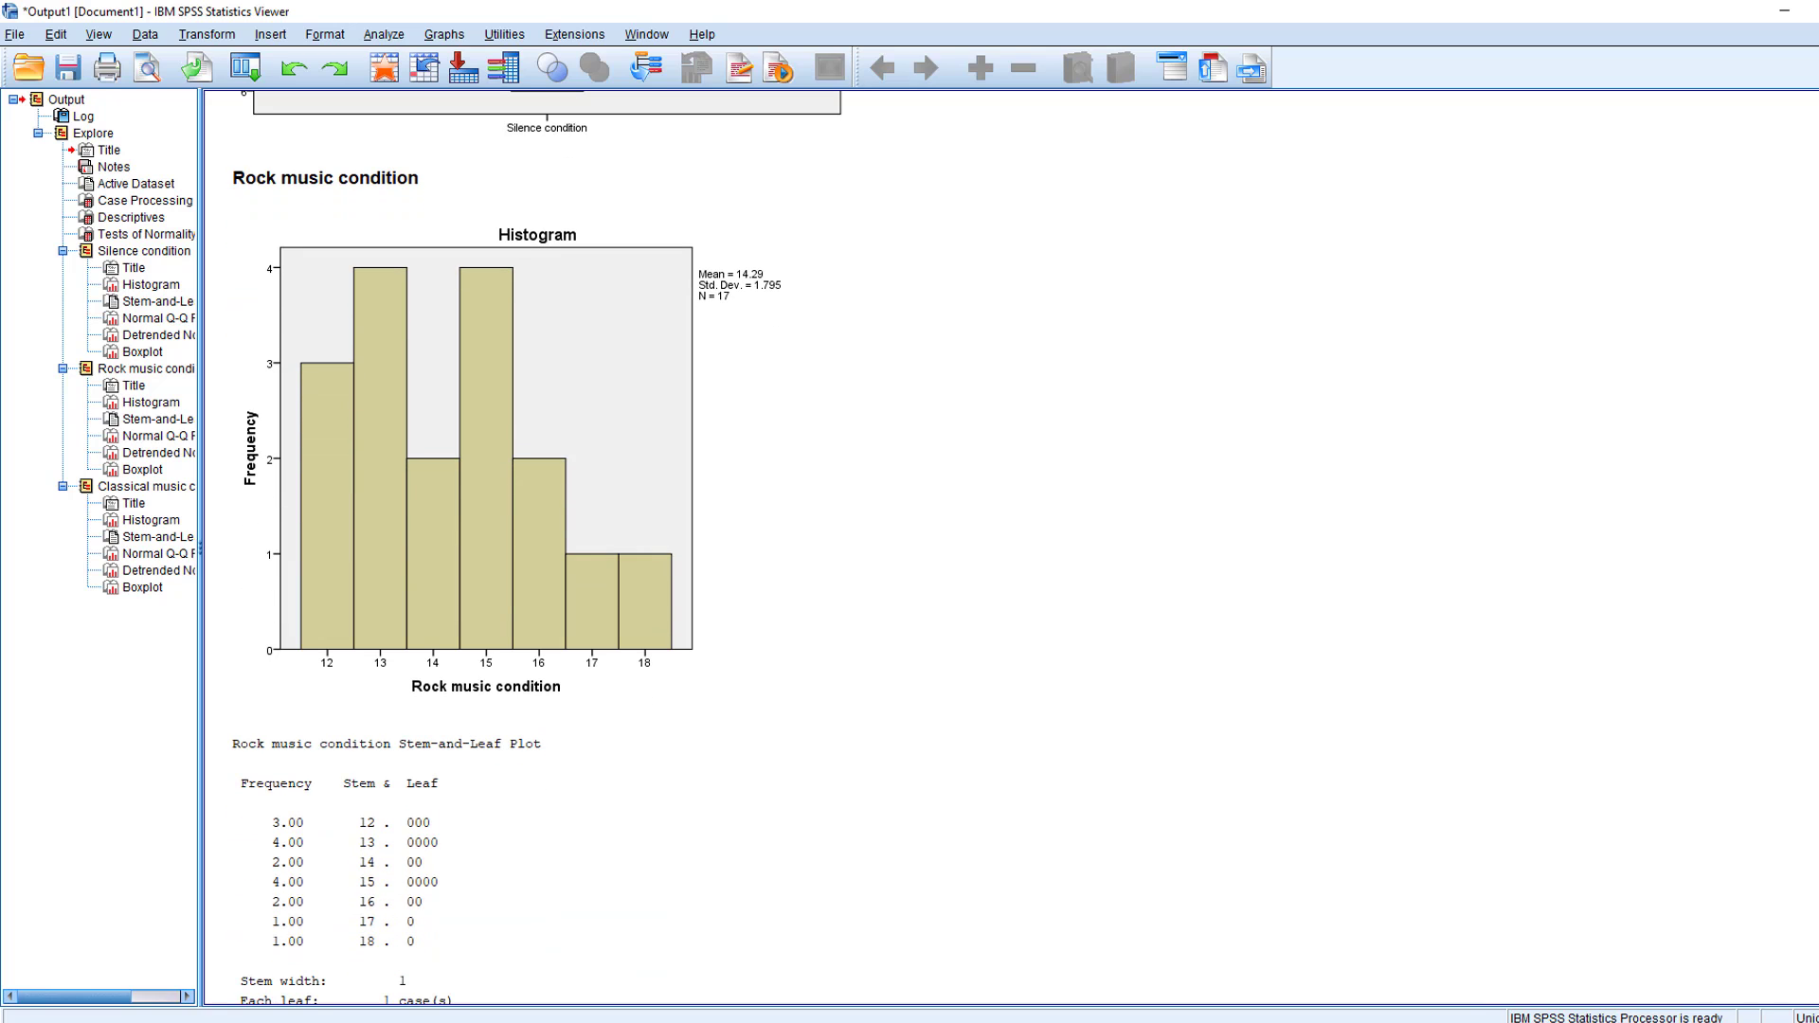
pyautogui.scroll(-20, 537, 549)
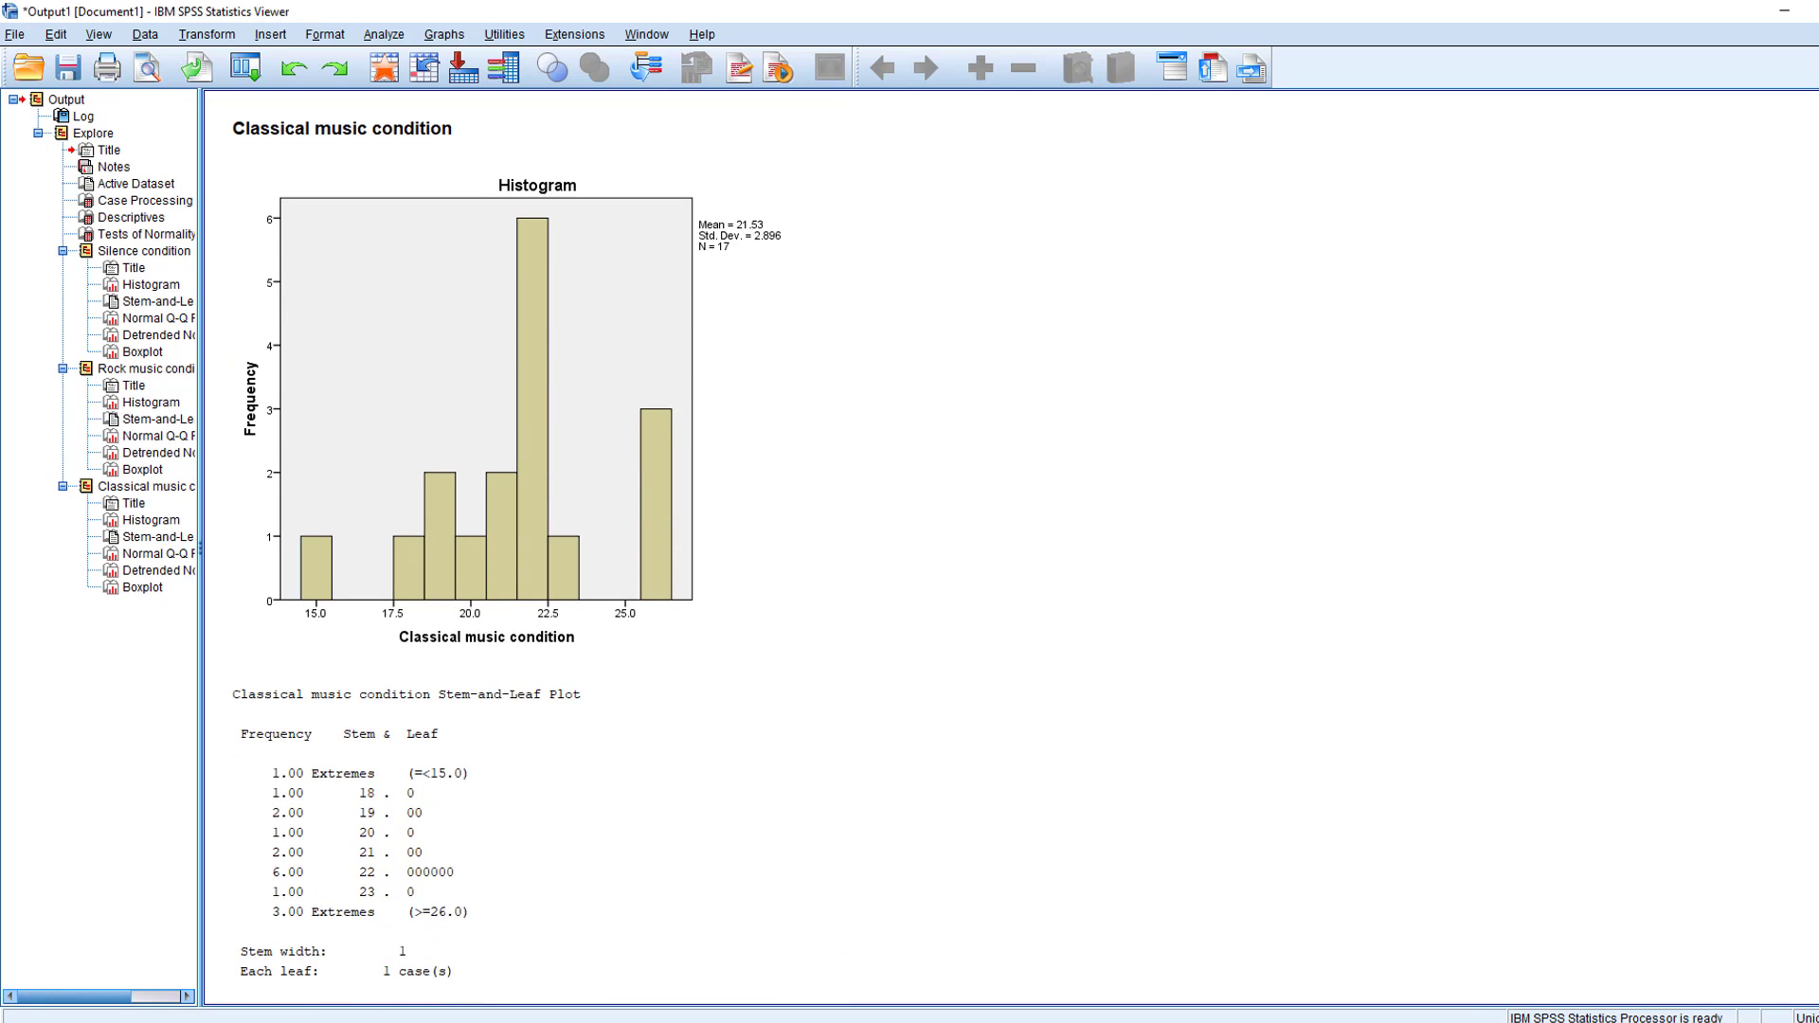
pyautogui.scroll(5, 537, 549)
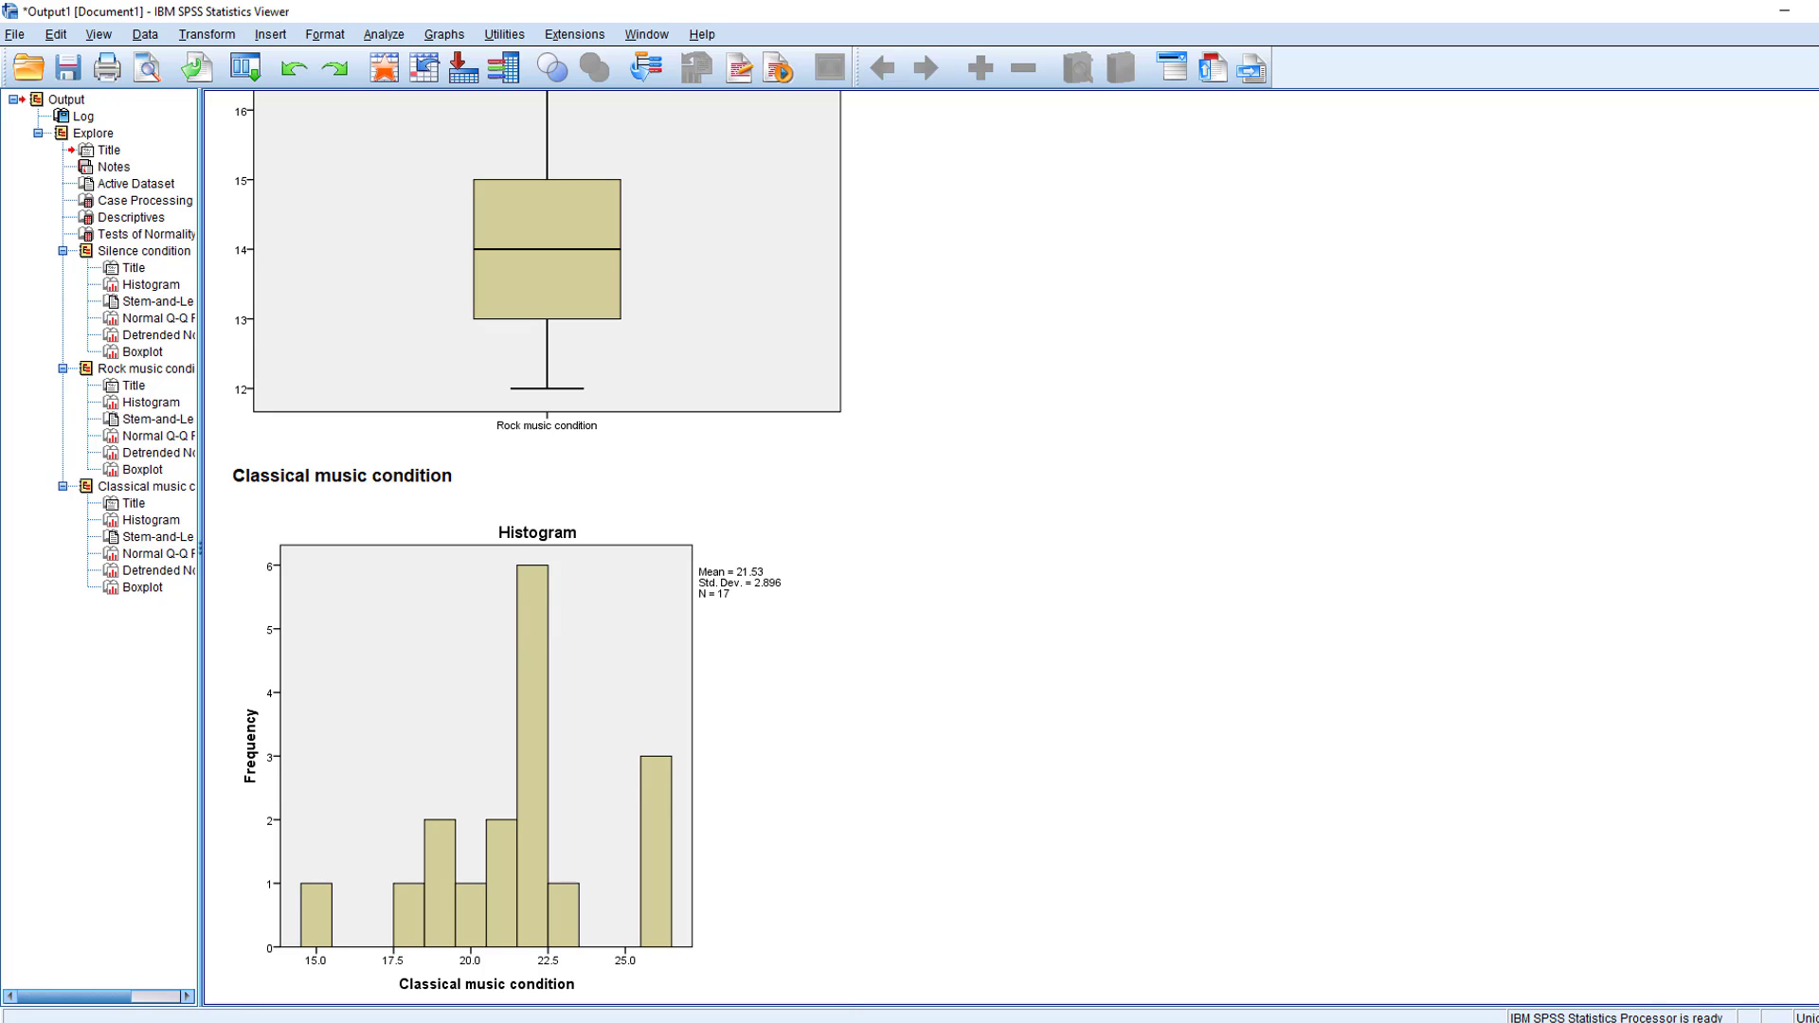
pyautogui.scroll(5, 744, 401)
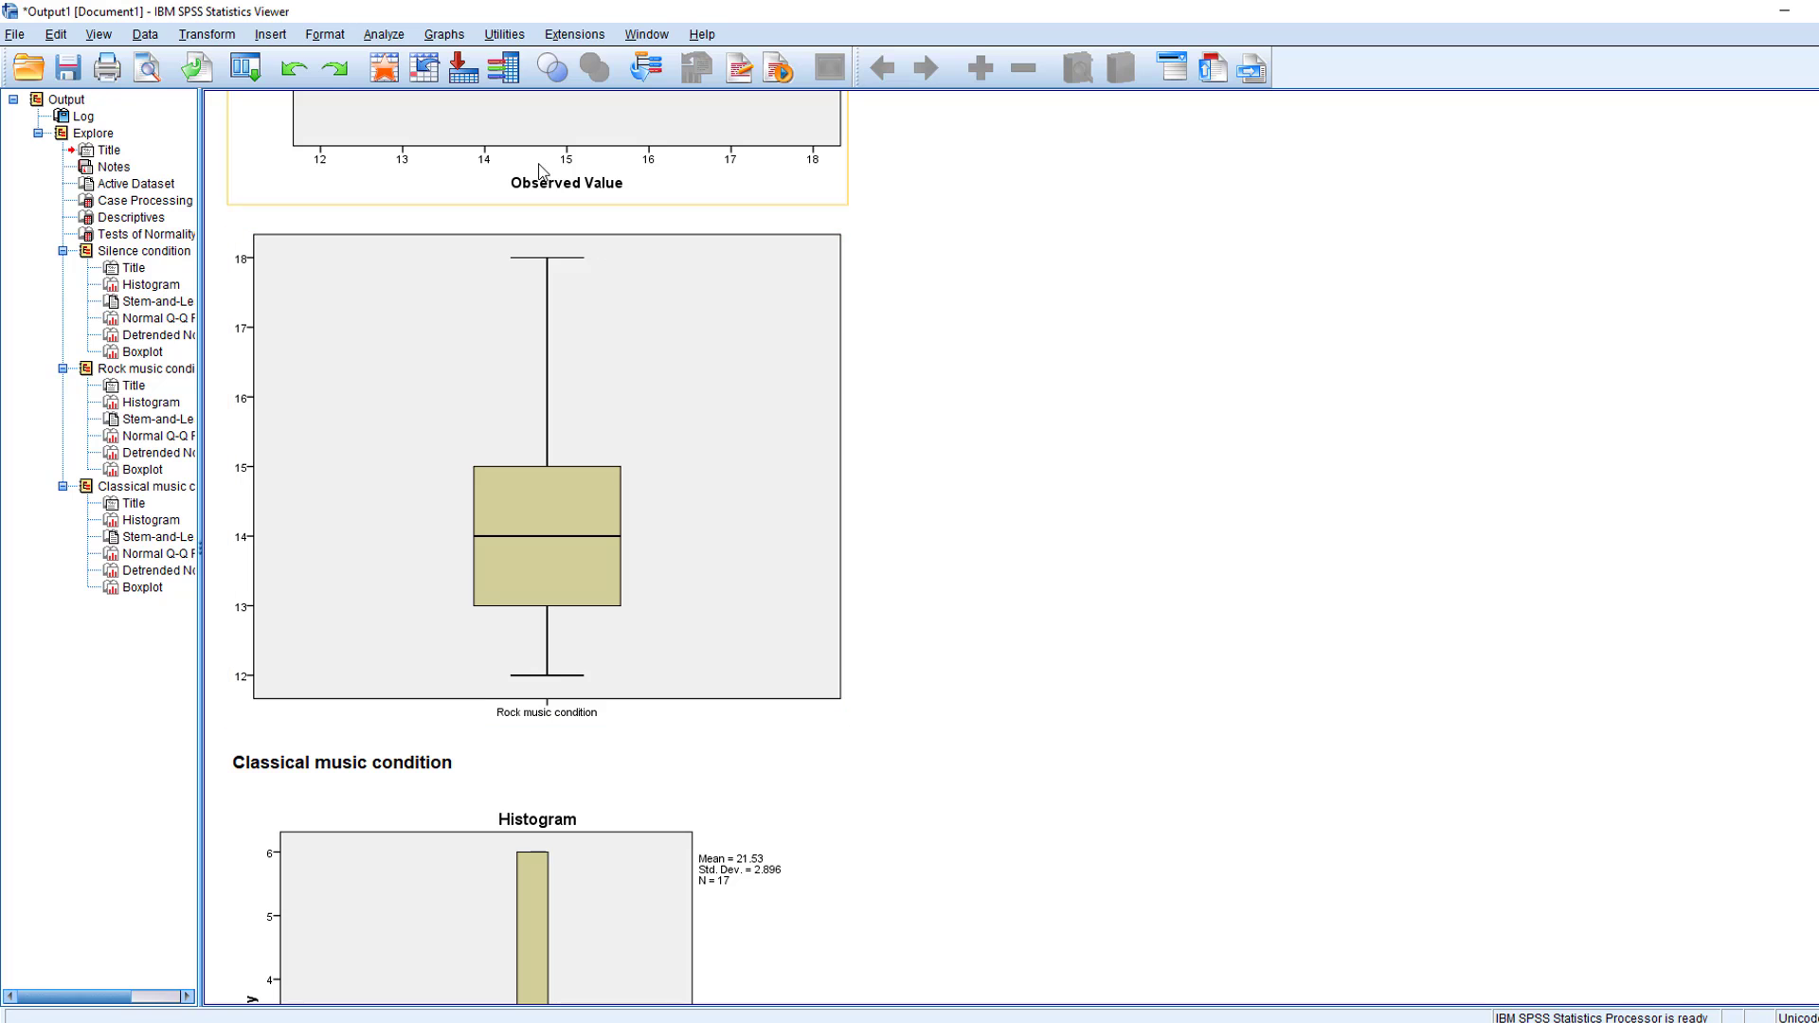
# - Start a General Linear Model repeated measures analysis and define the within-subject factor MusicCondition with 3 levels
pyautogui.click(388, 36)
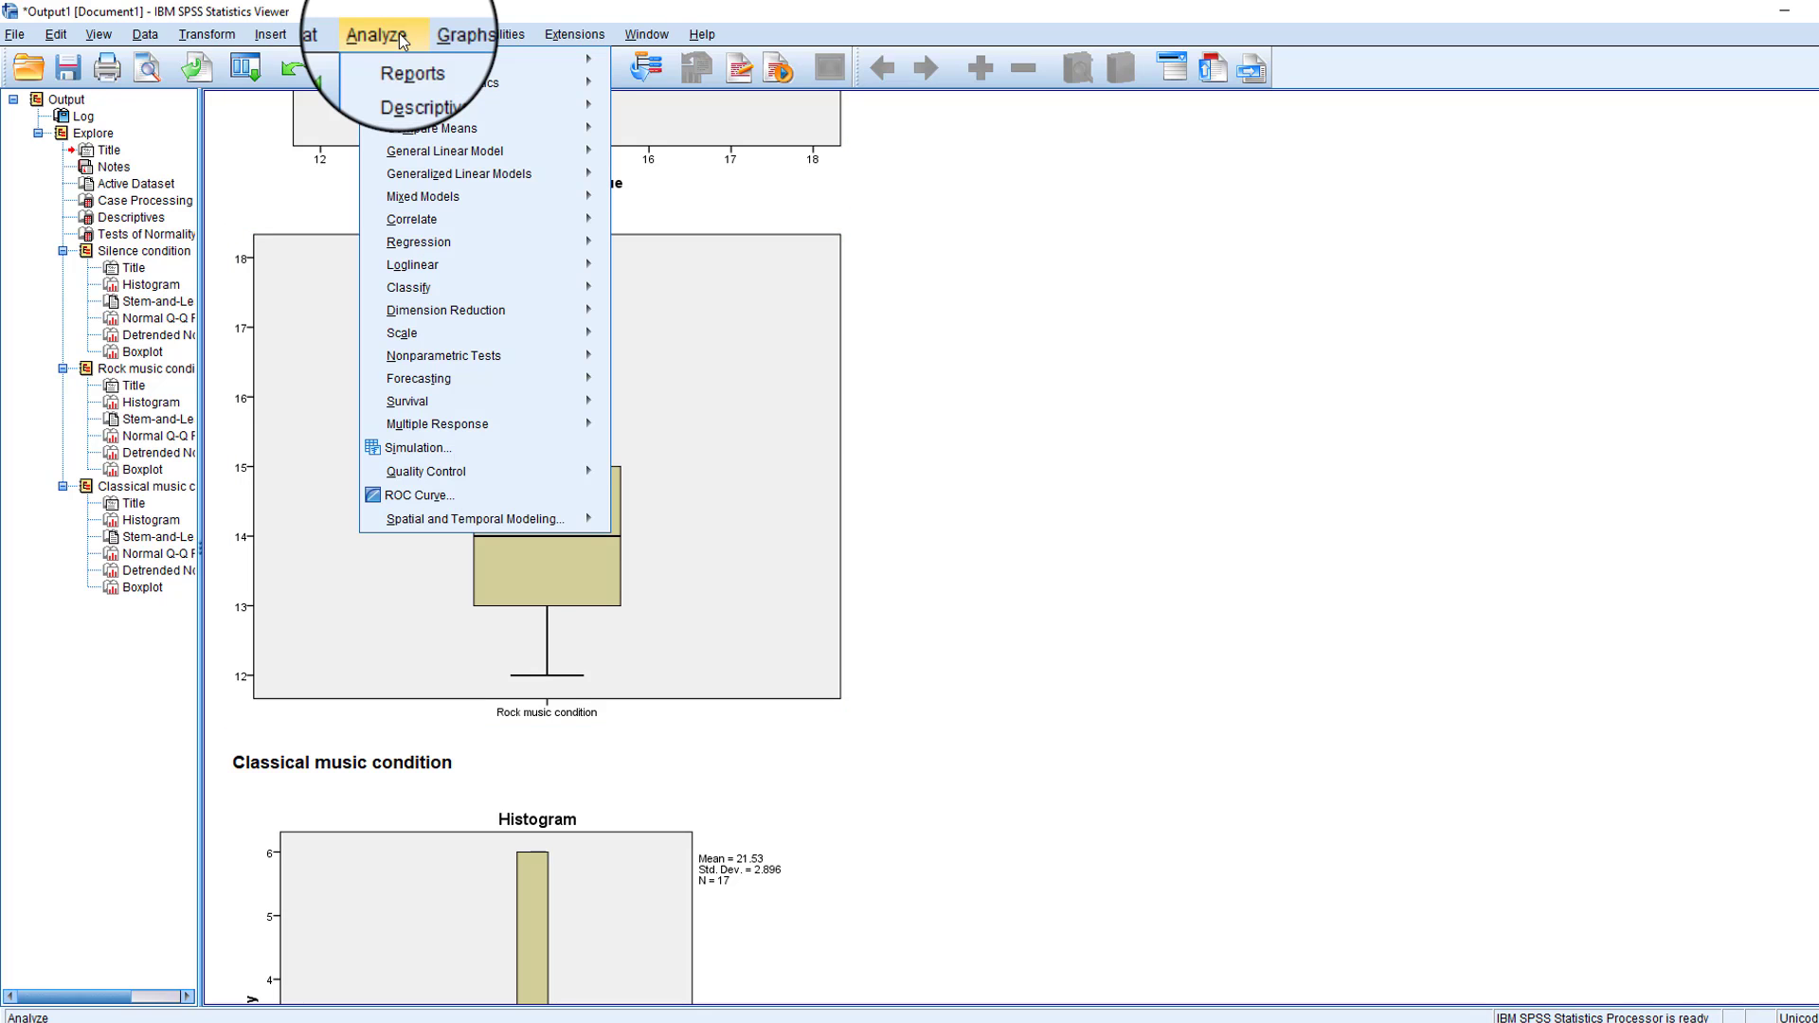
pyautogui.moveTo(569, 150)
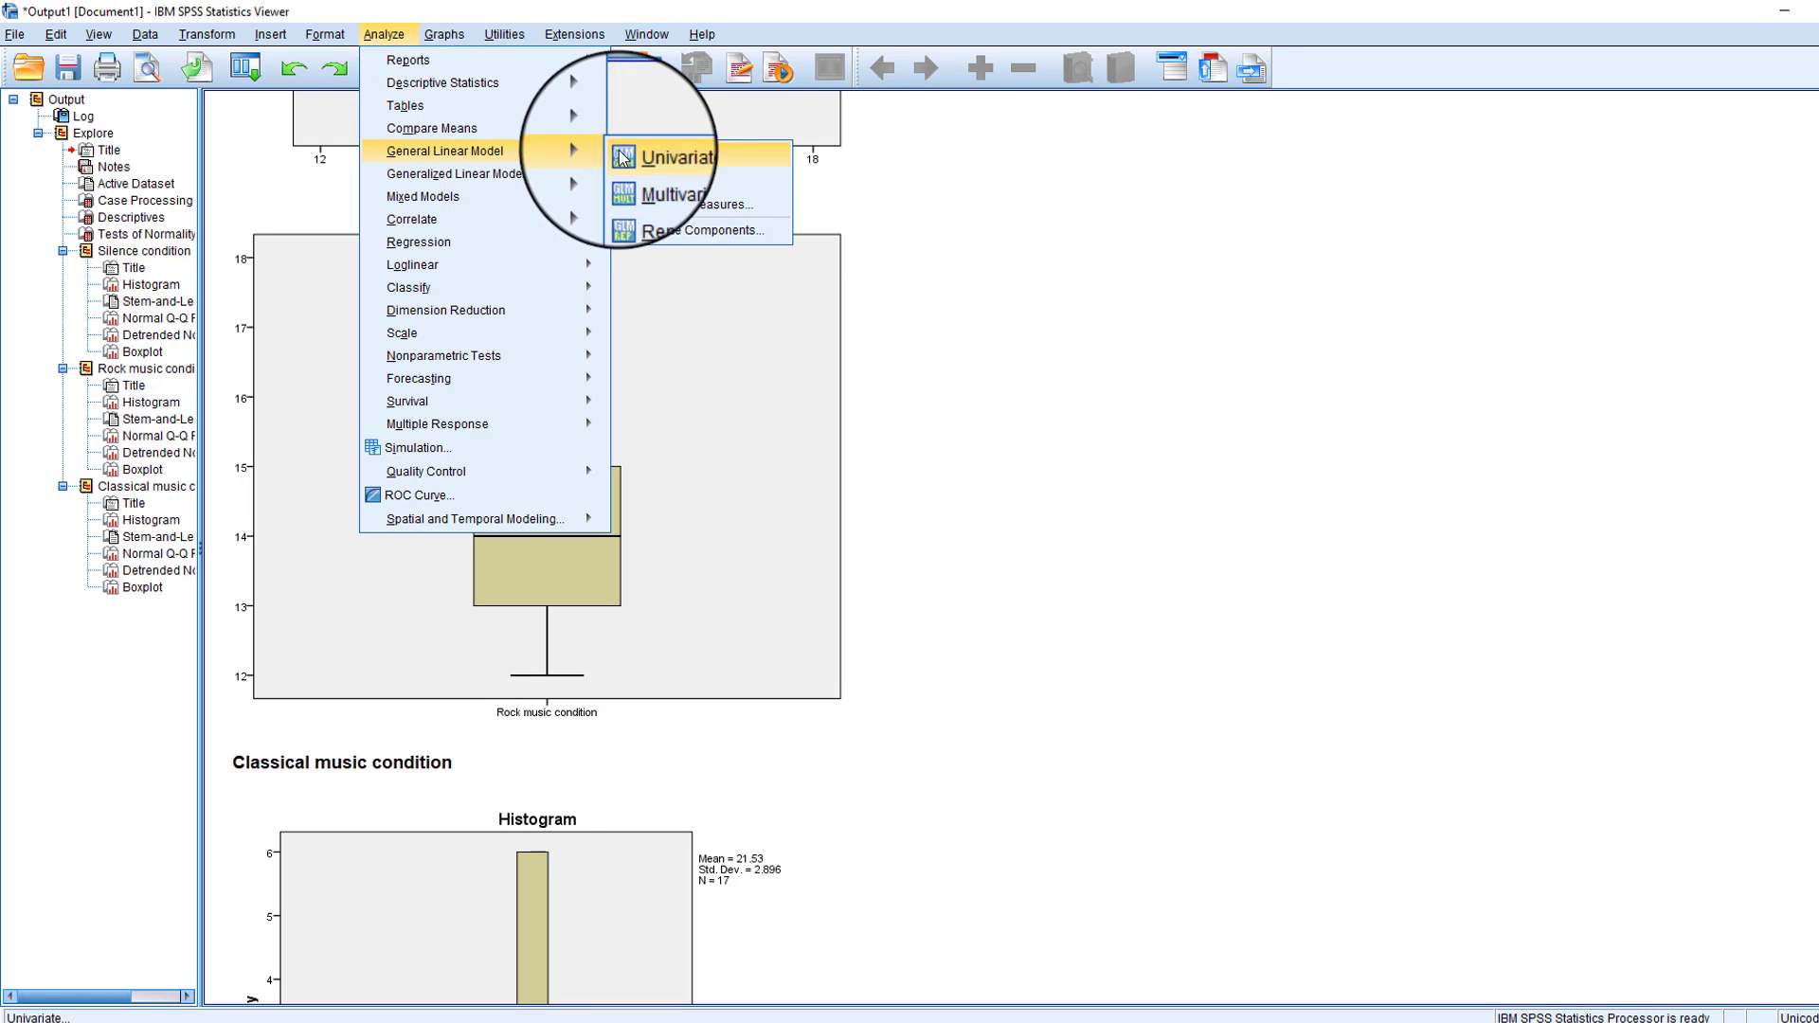
pyautogui.click(730, 205)
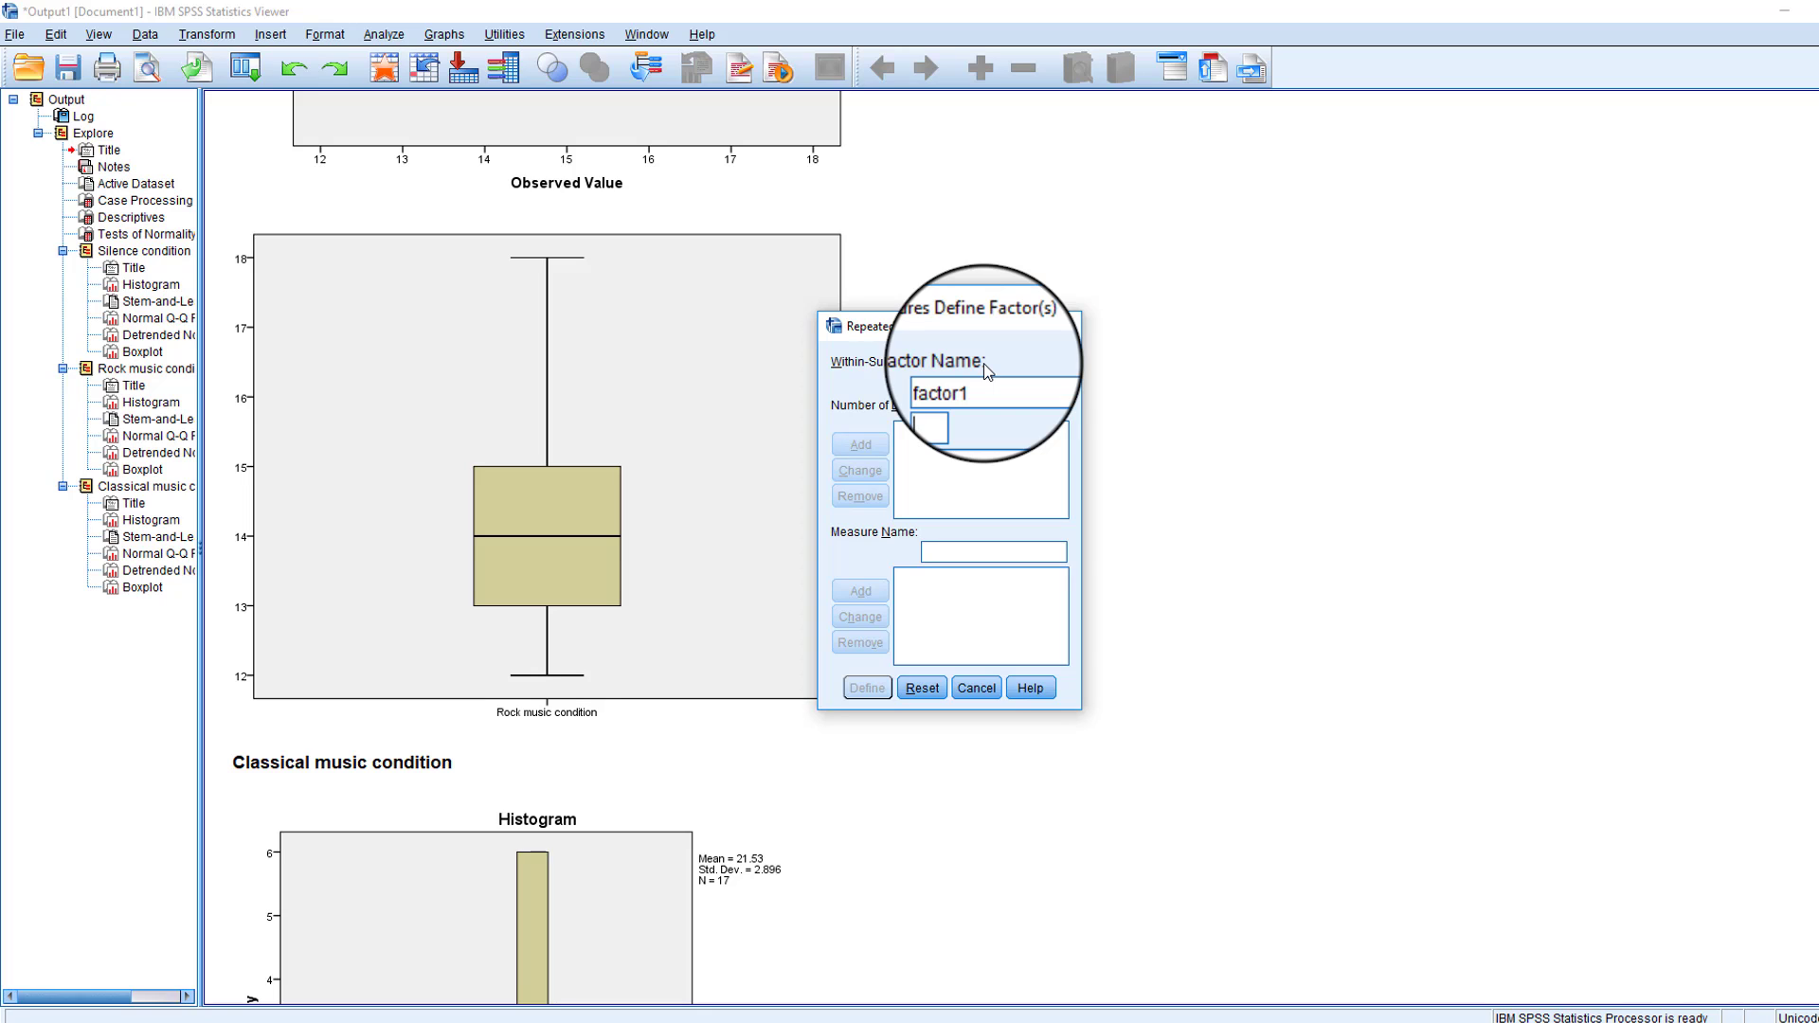
pyautogui.doubleClick(940, 382)
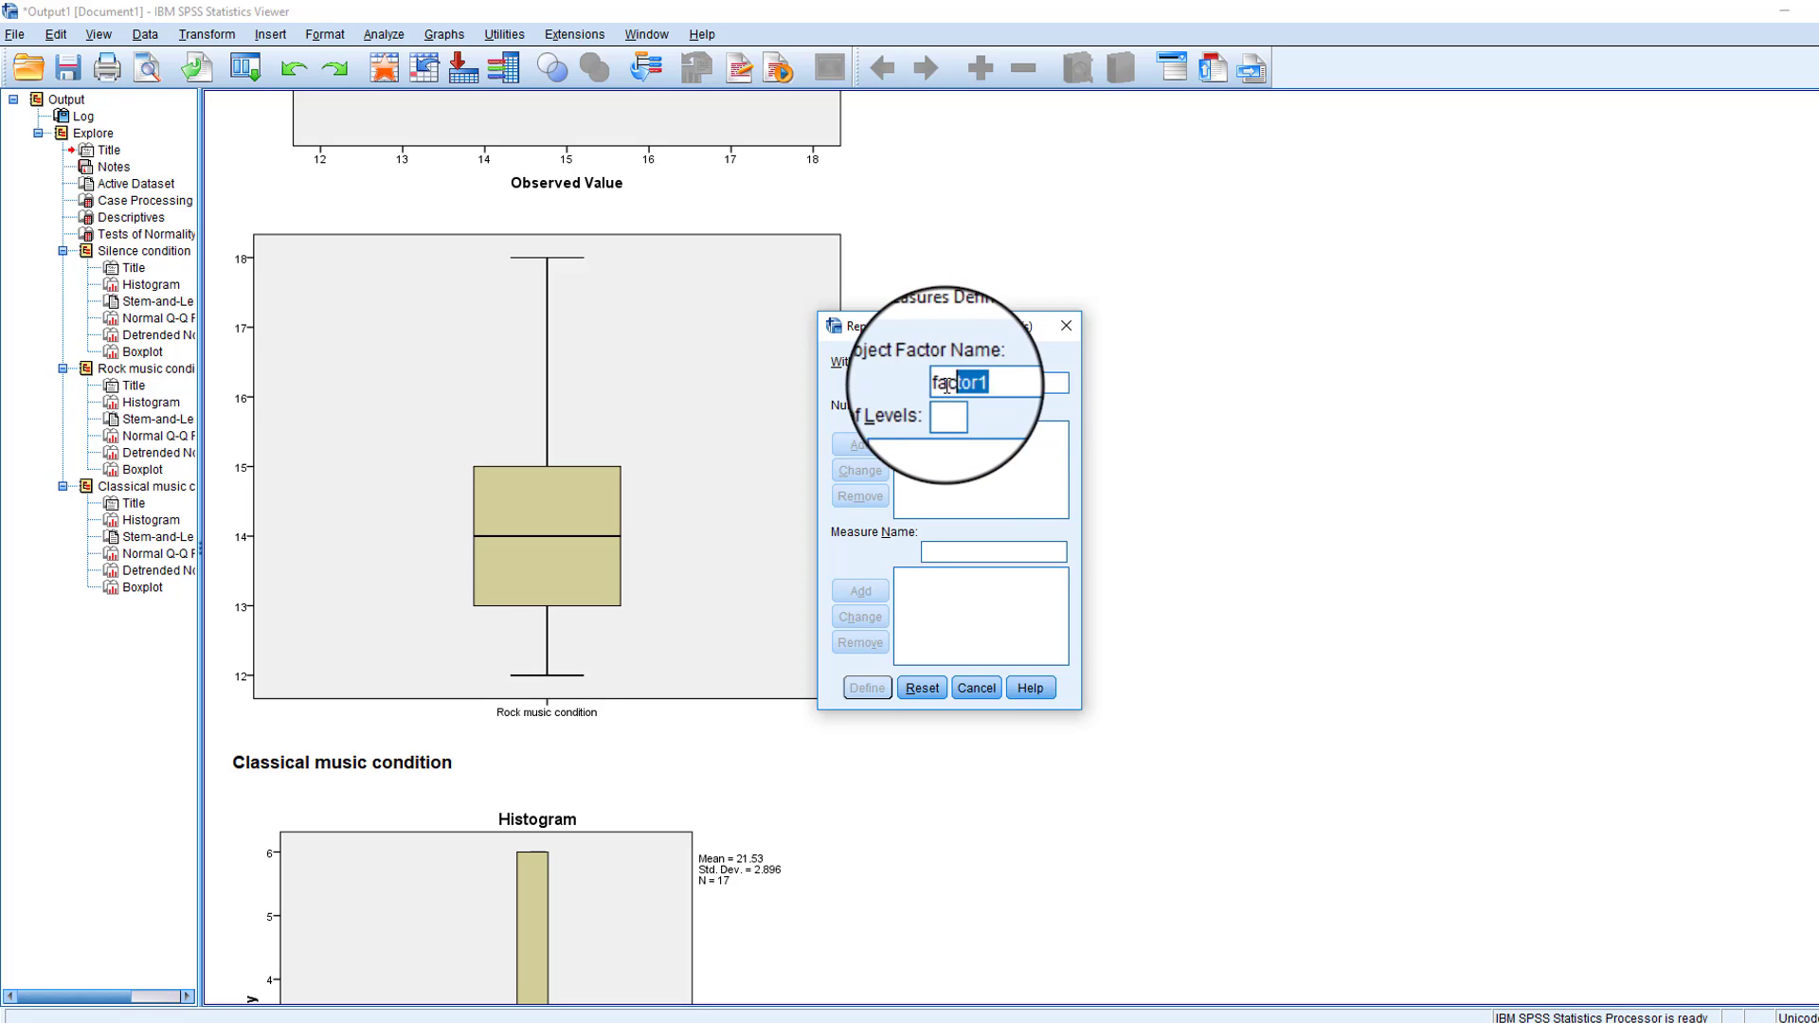
pyautogui.write('mus')
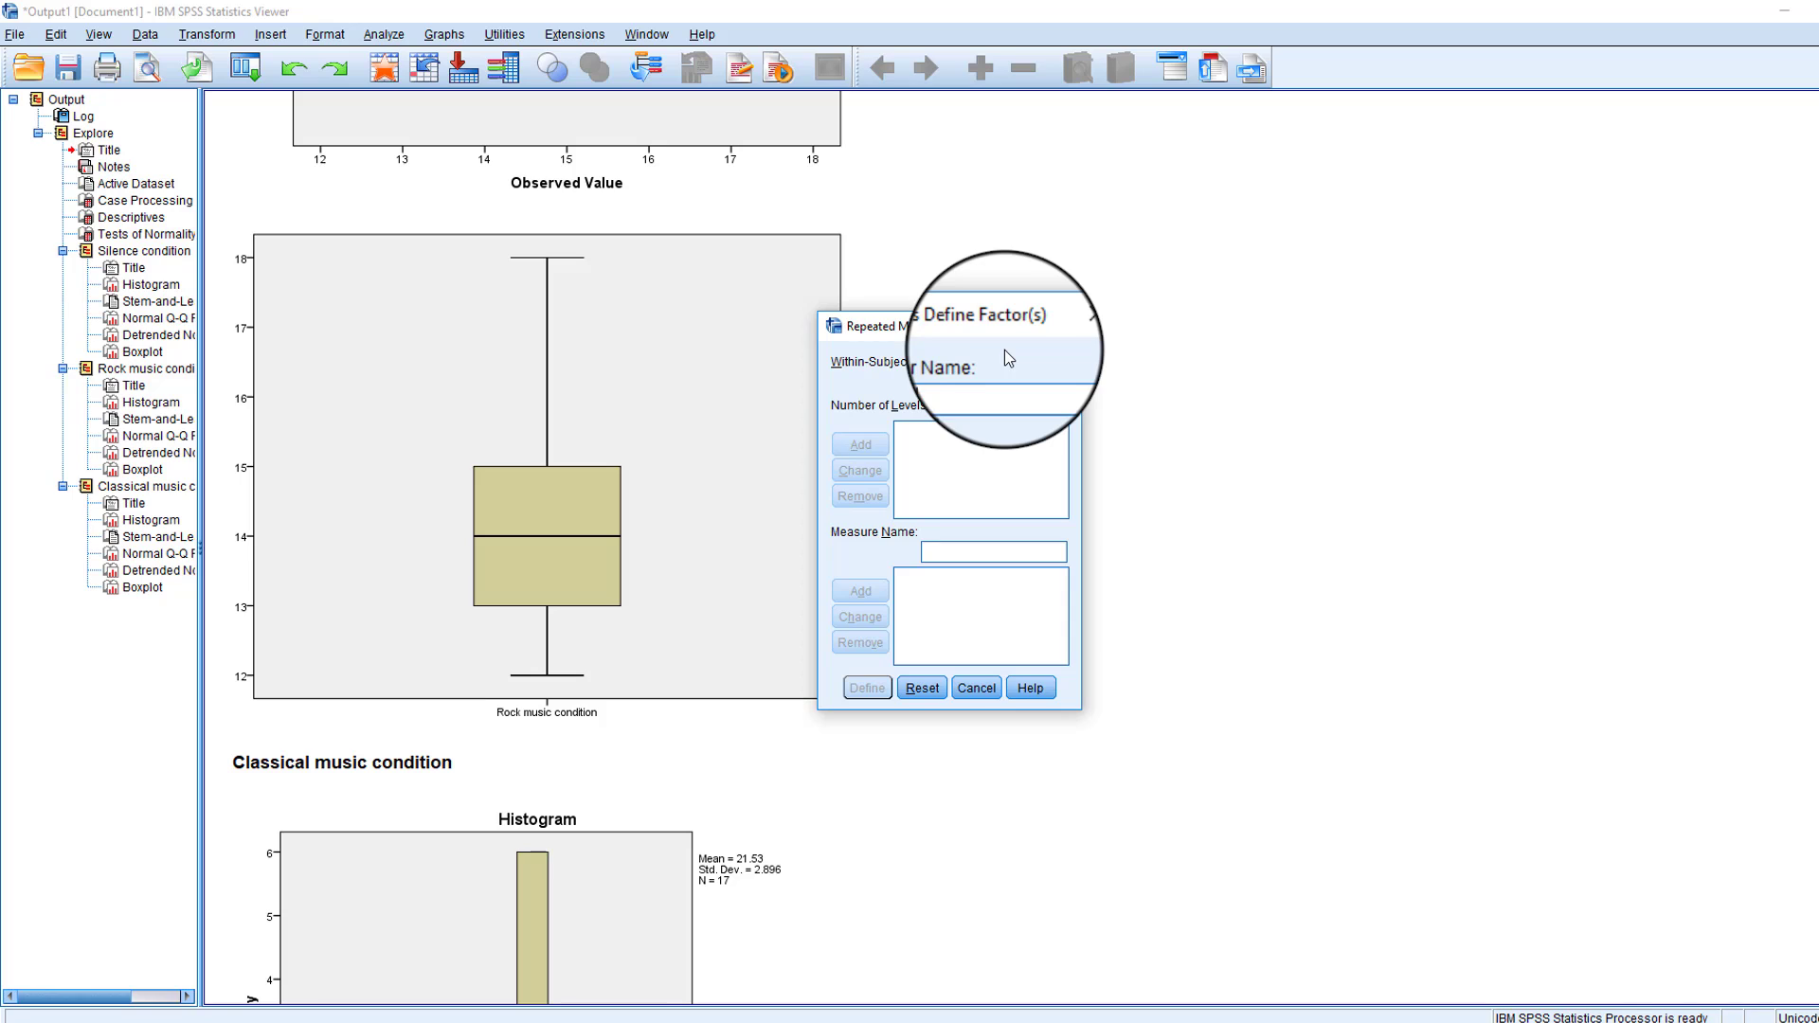
pyautogui.write('icCondition')
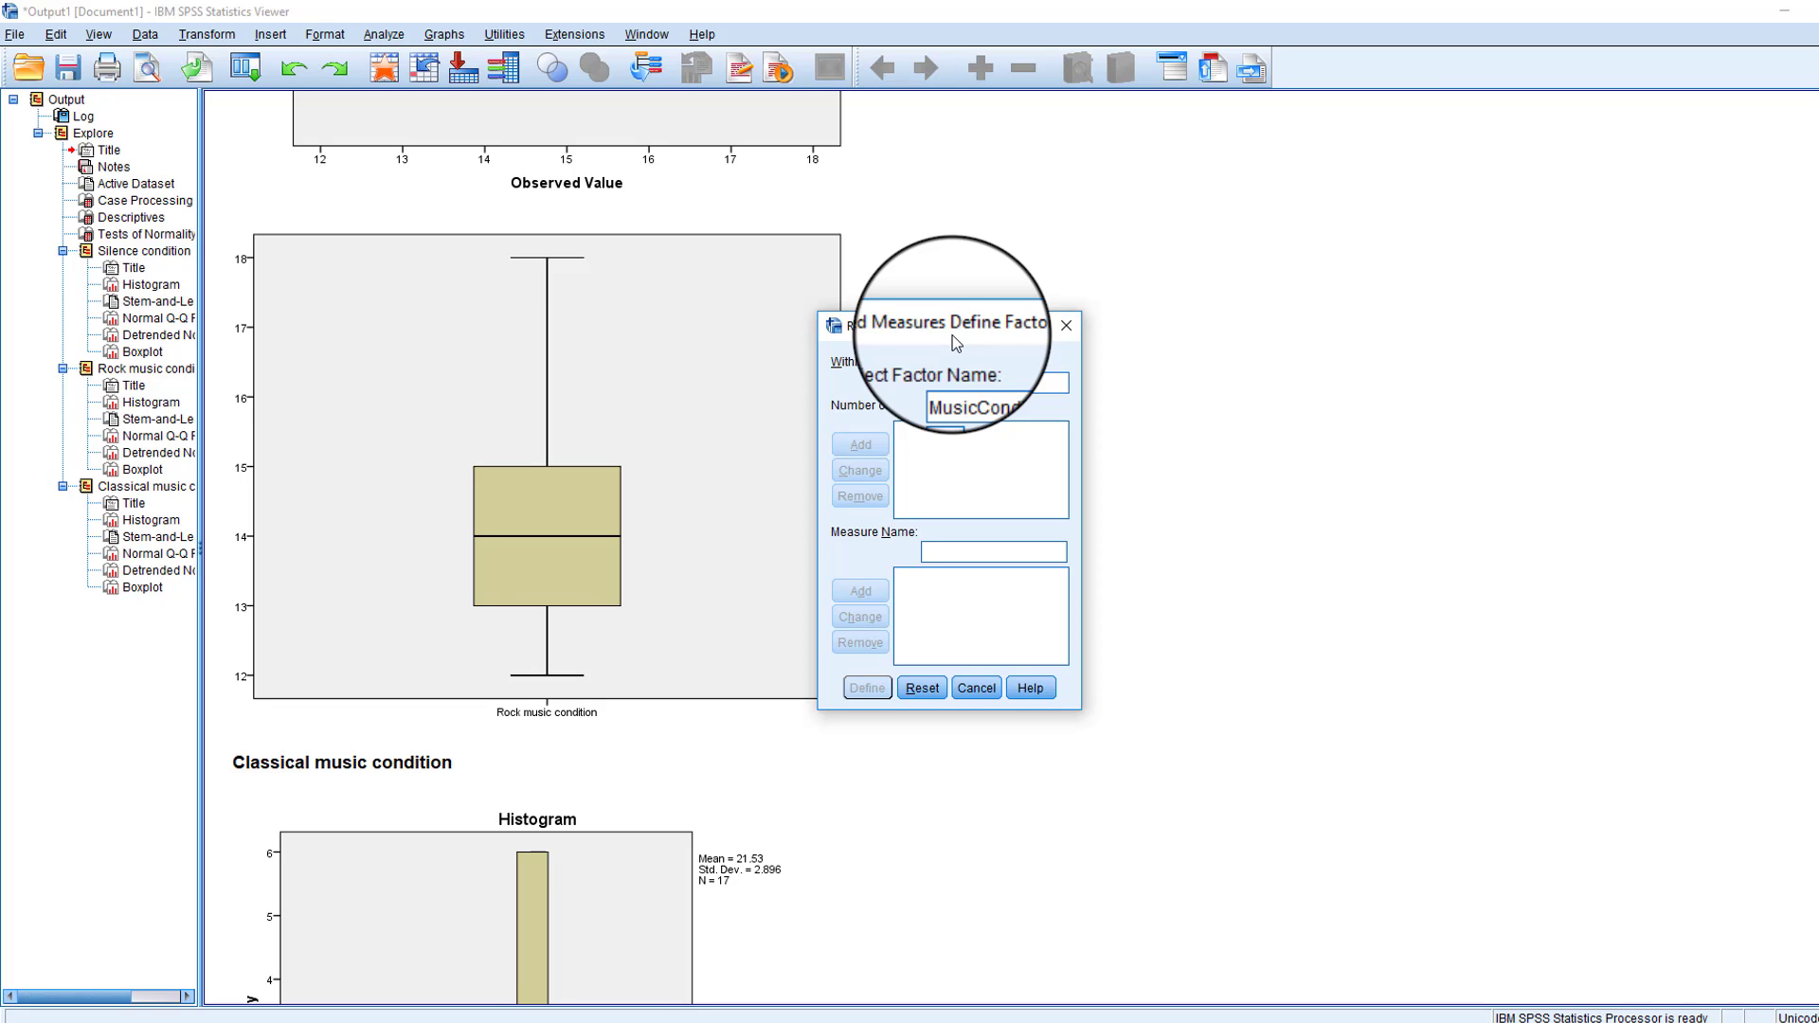
pyautogui.write('3')
pyautogui.click(869, 442)
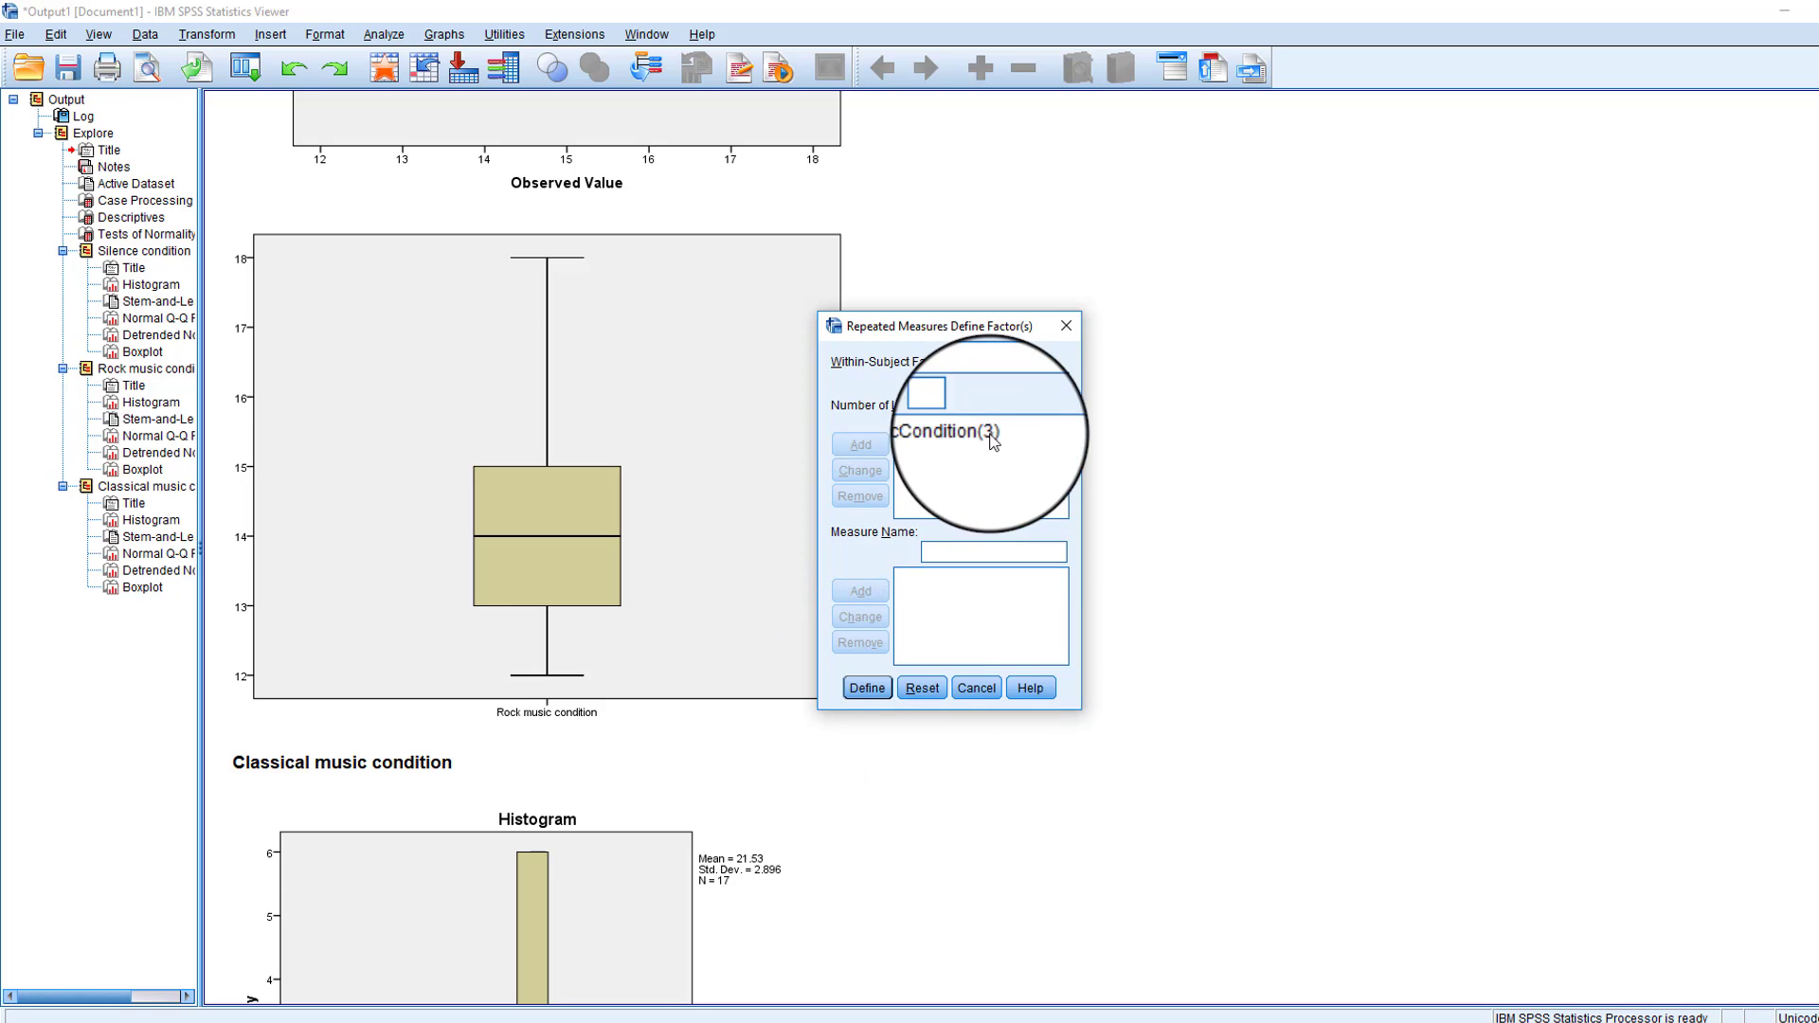
pyautogui.click(864, 688)
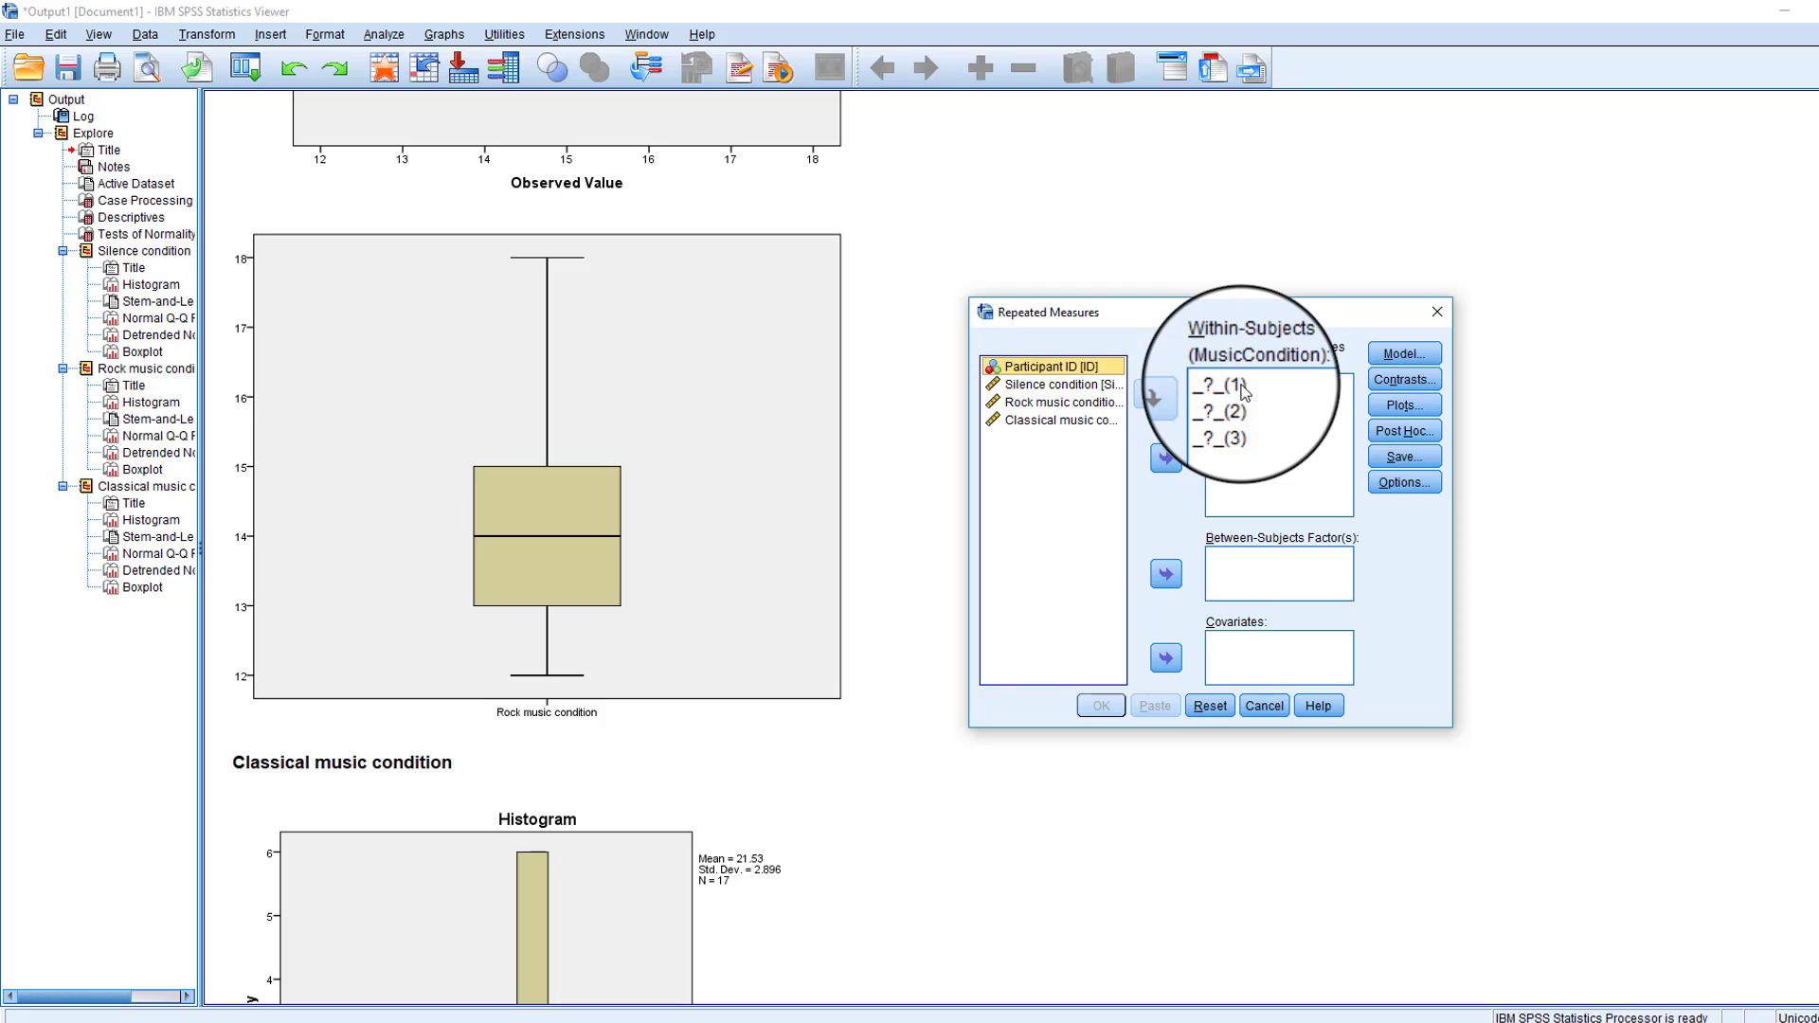
# - Assign the silence, rock music and classical music condition variables to levels 1, 2 and 3 of the MusicCondition within-subjects factor
pyautogui.click(1242, 386)
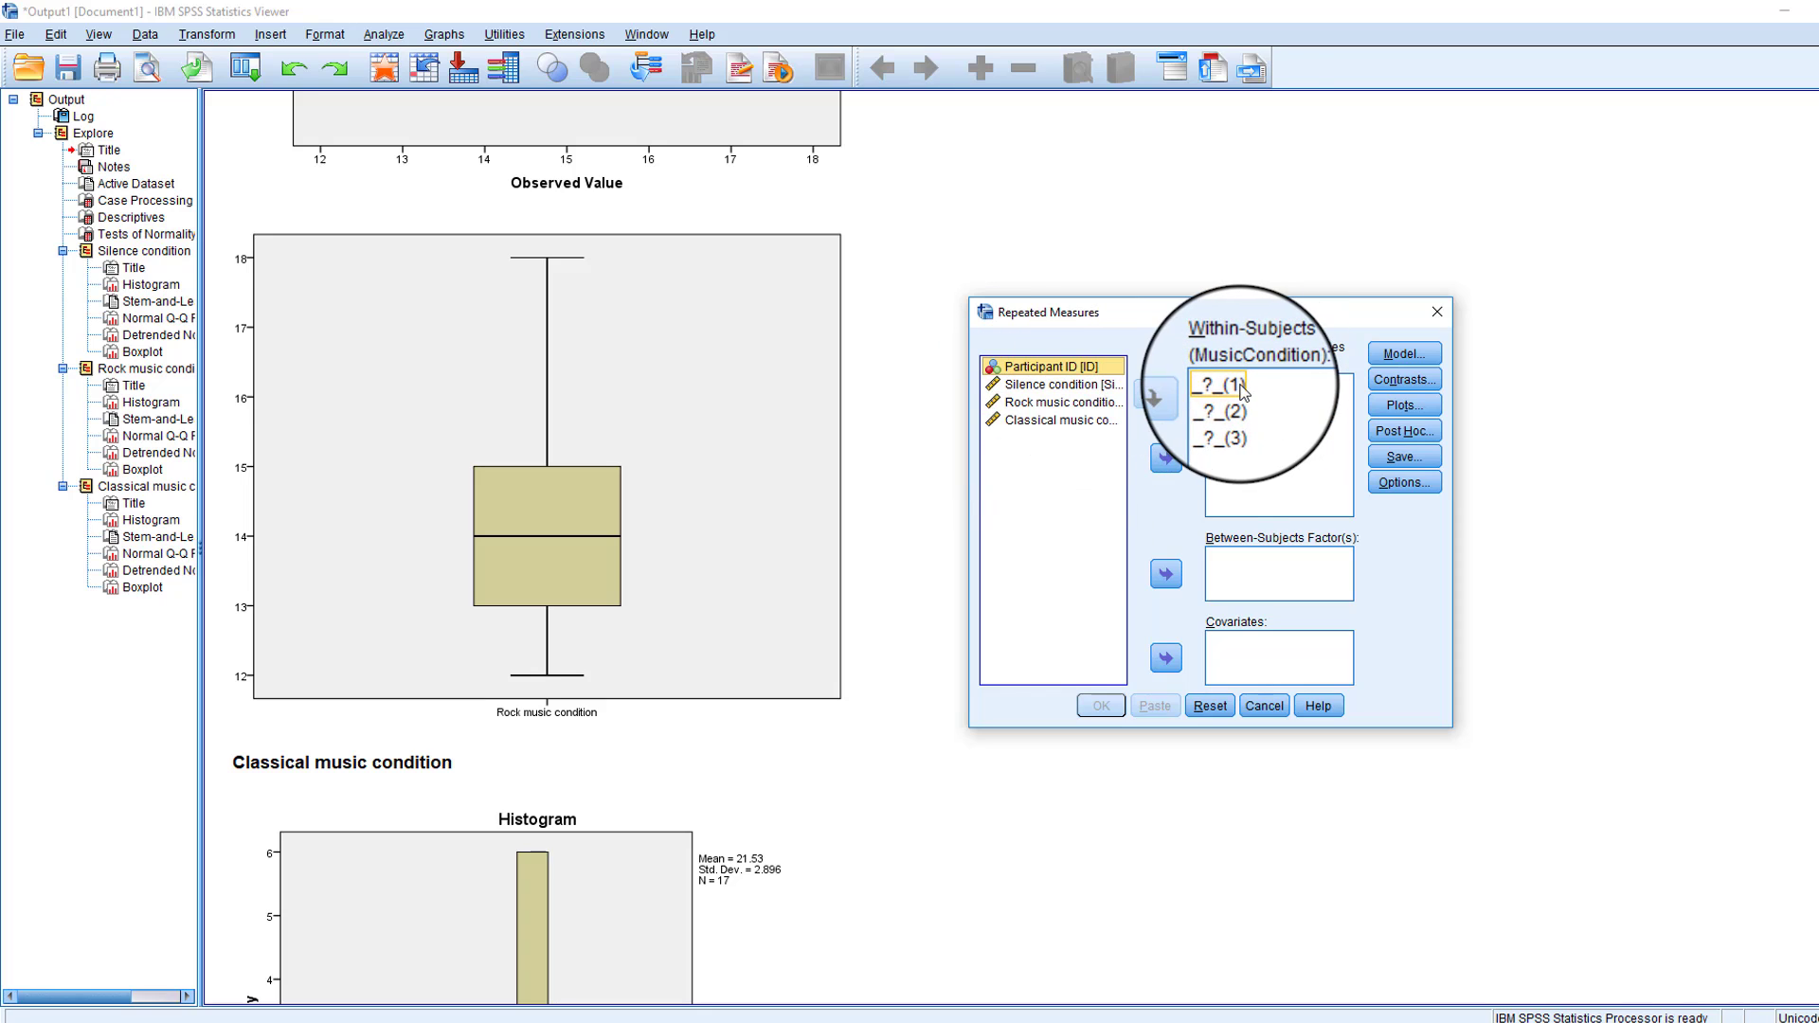
pyautogui.click(1241, 423)
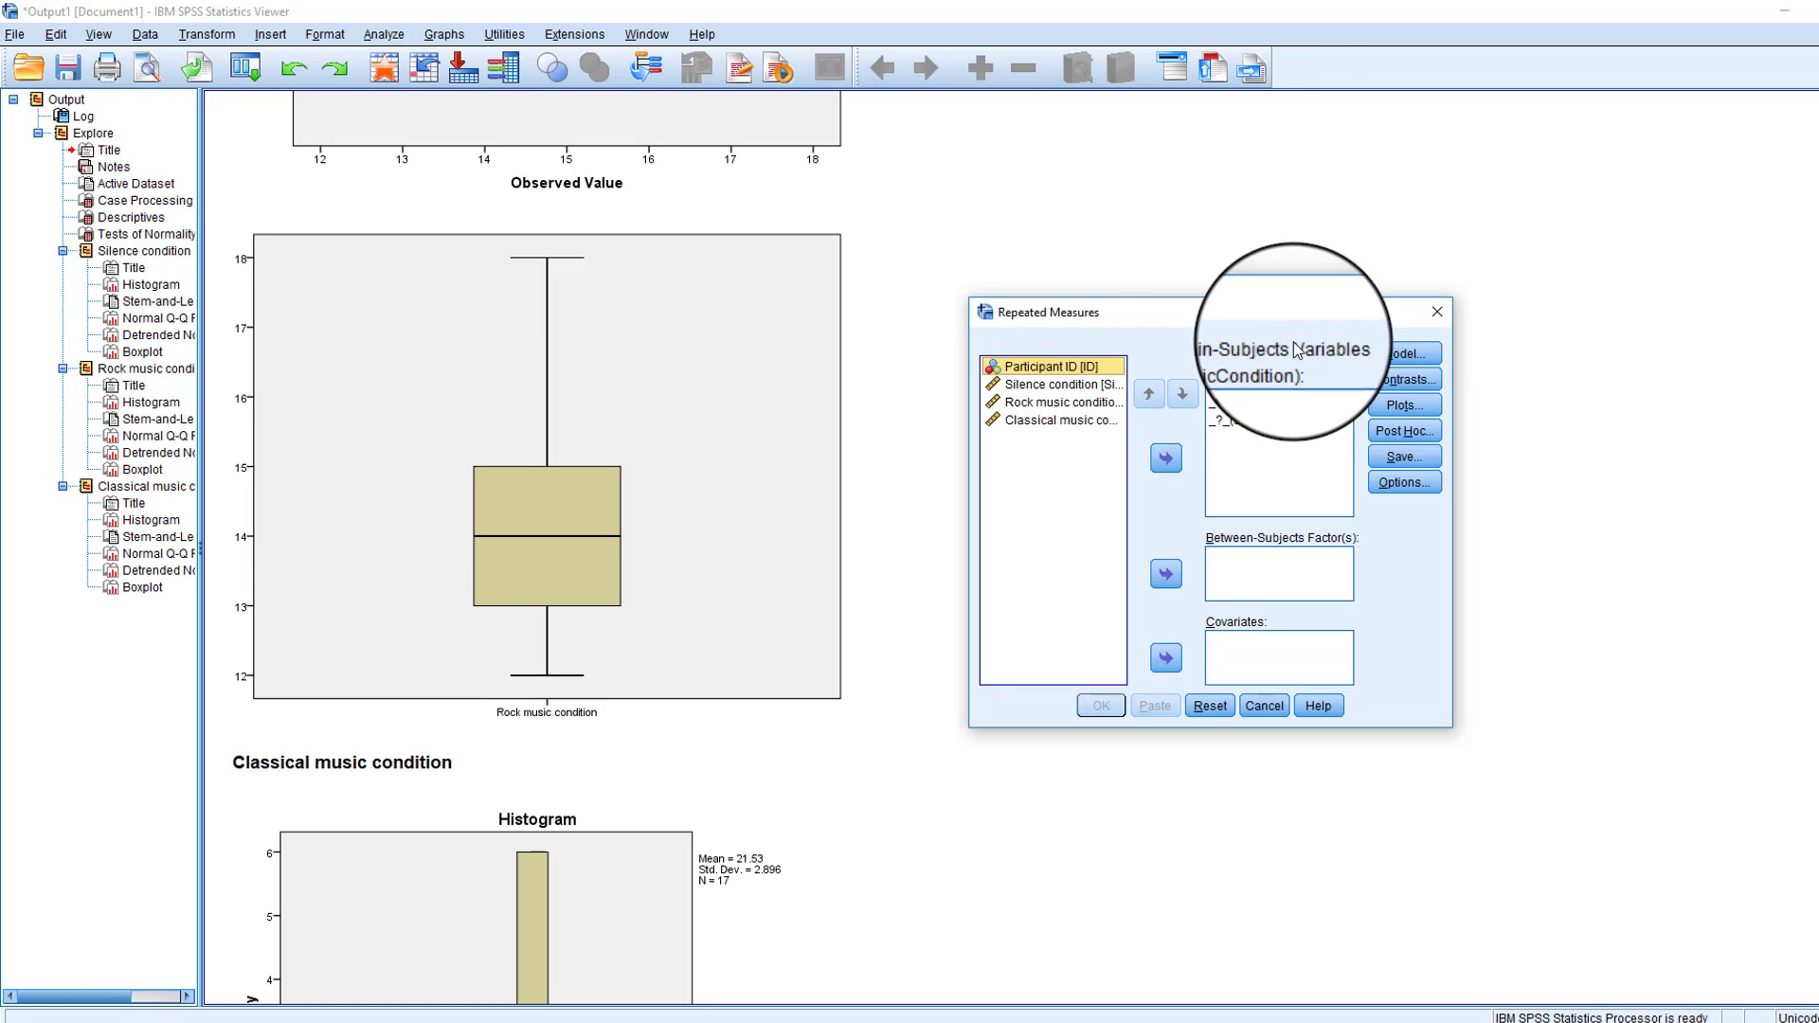
pyautogui.click(1092, 390)
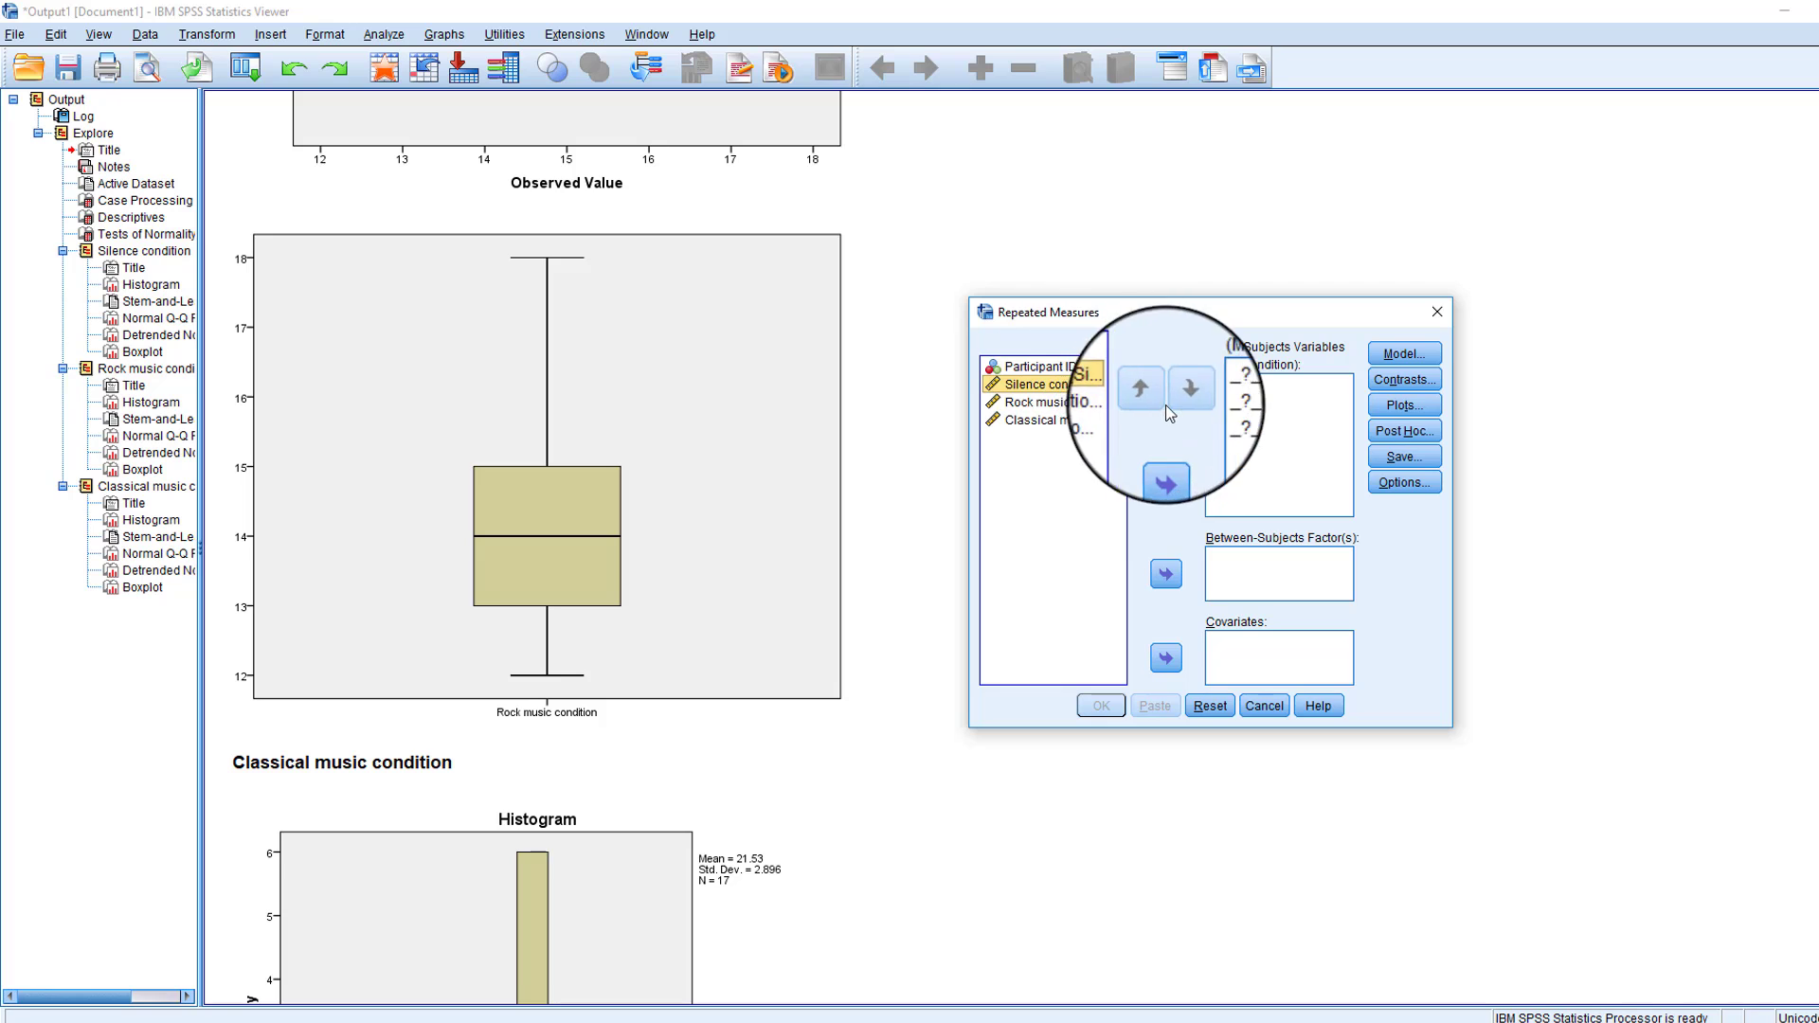
pyautogui.click(1166, 458)
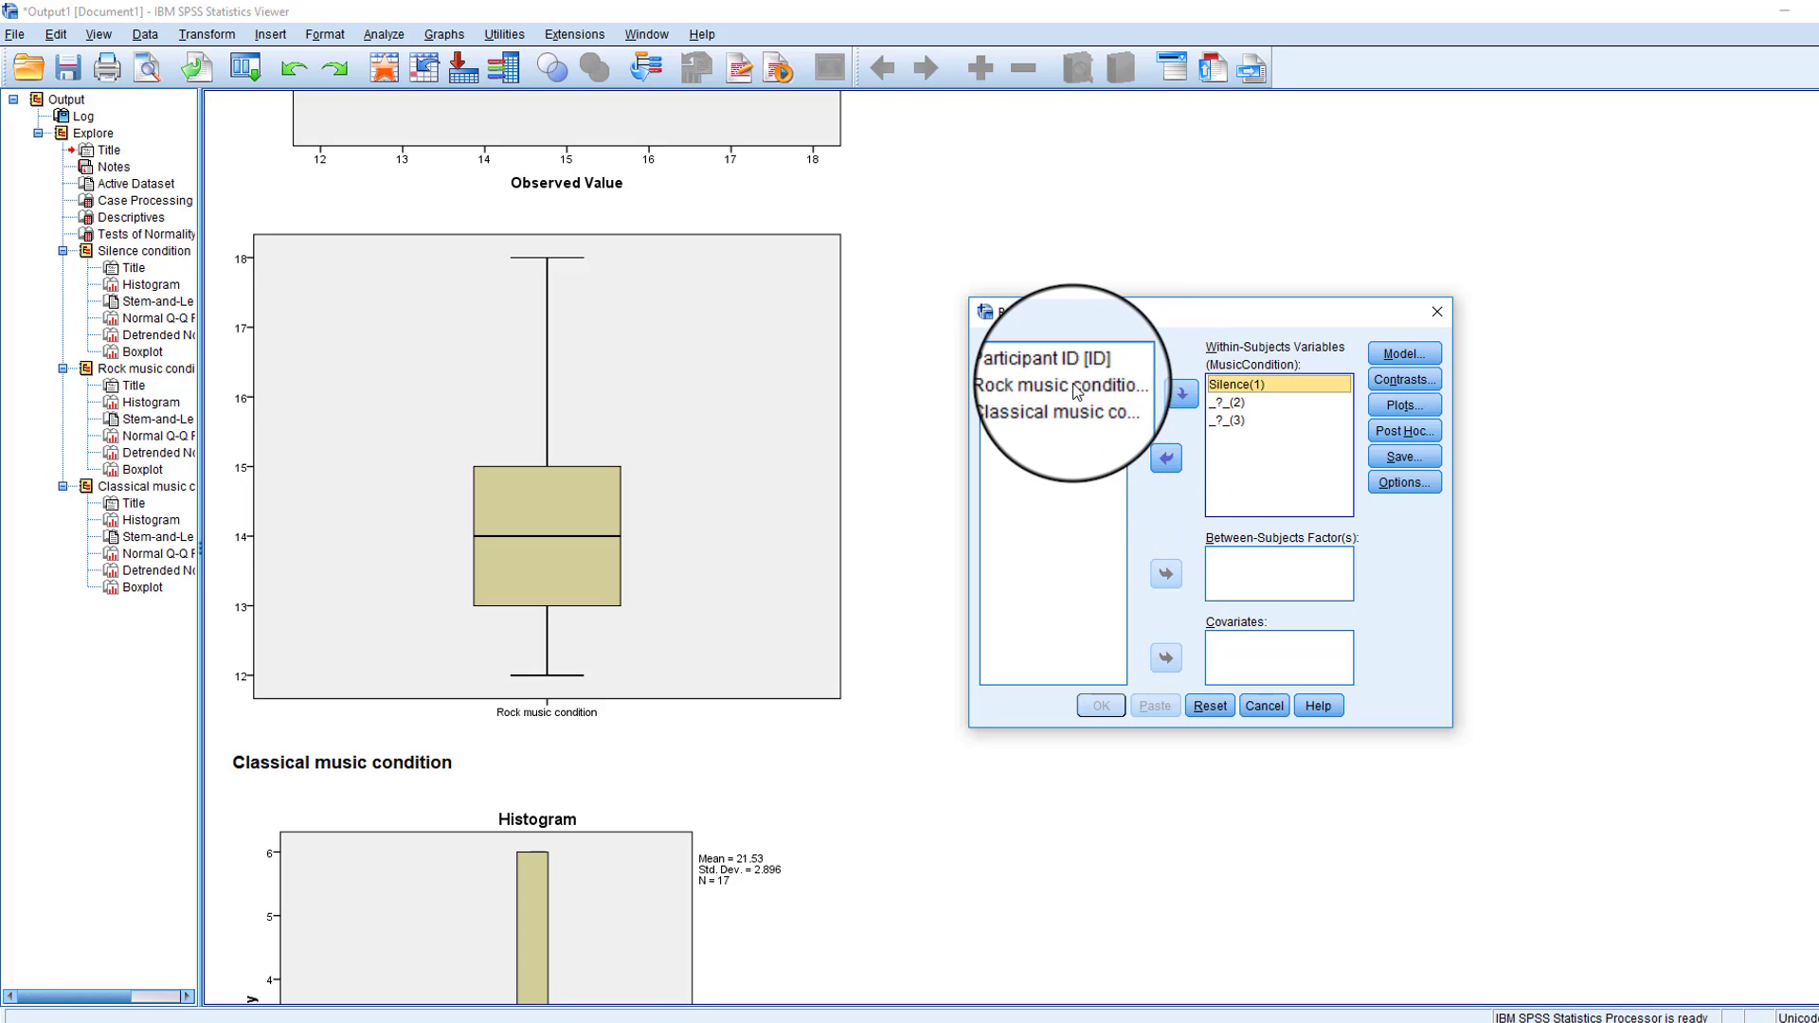
pyautogui.click(1076, 388)
pyautogui.click(1162, 464)
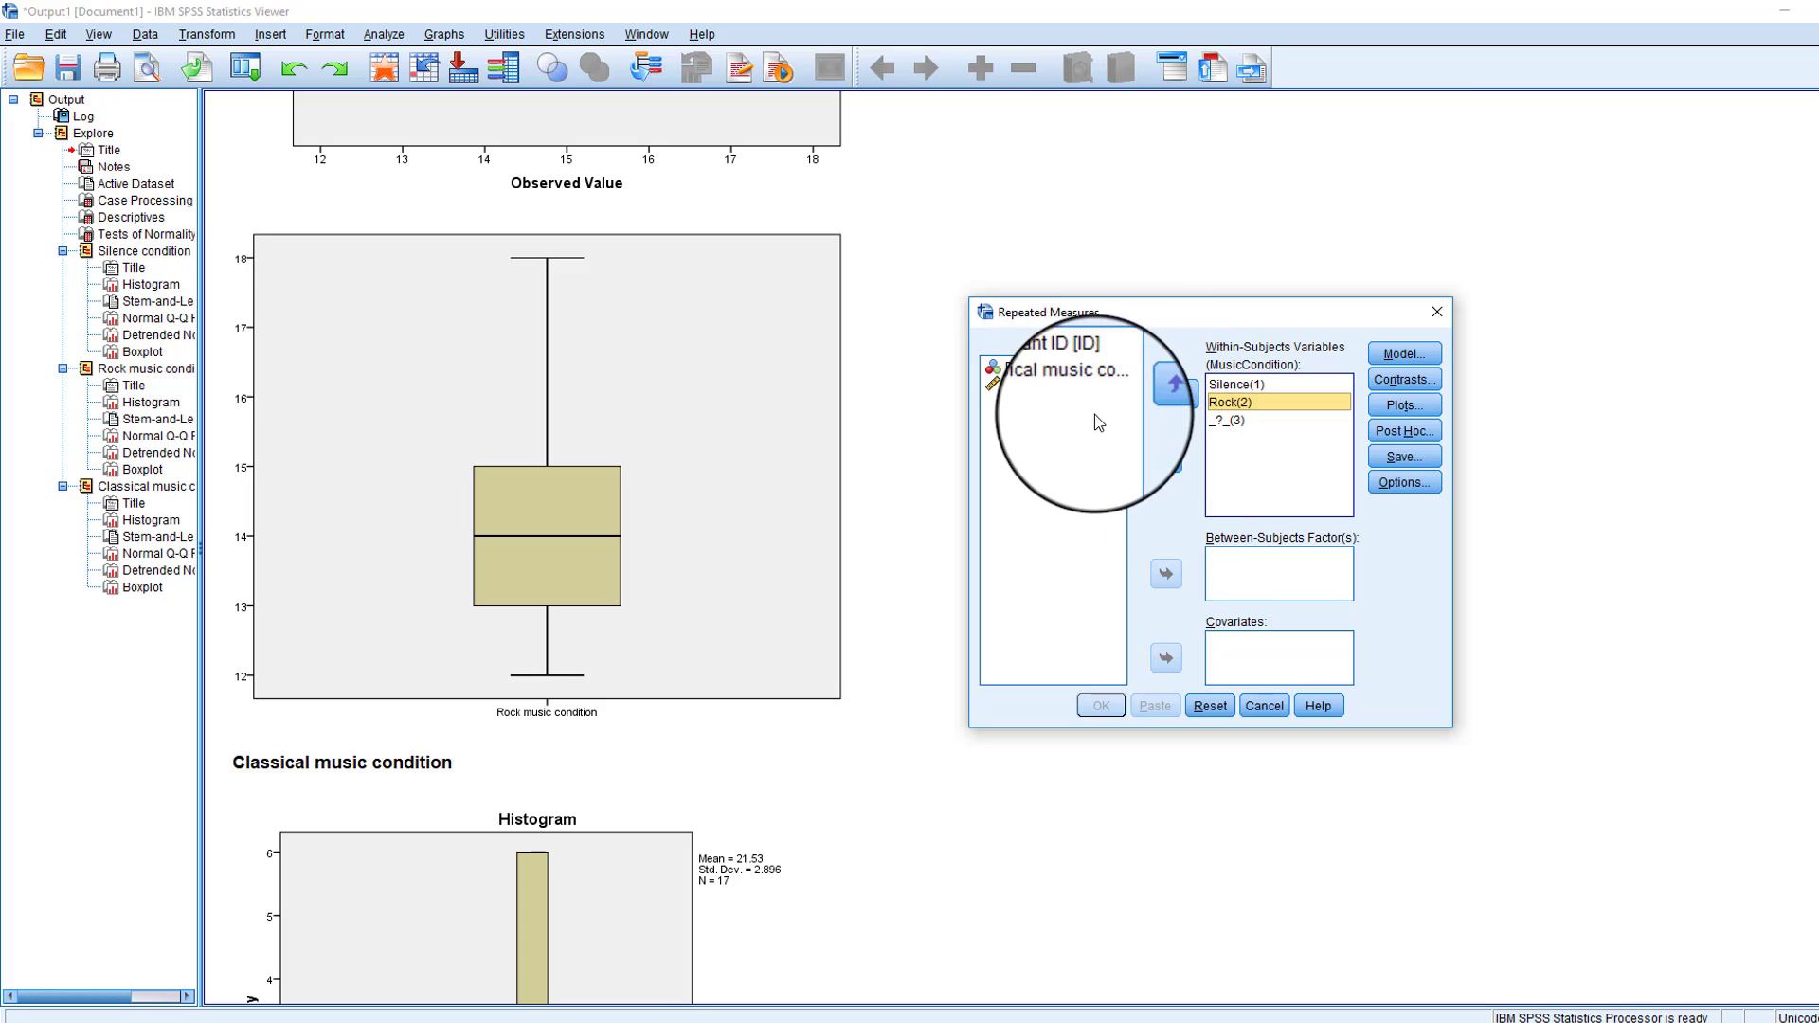
pyautogui.click(1166, 458)
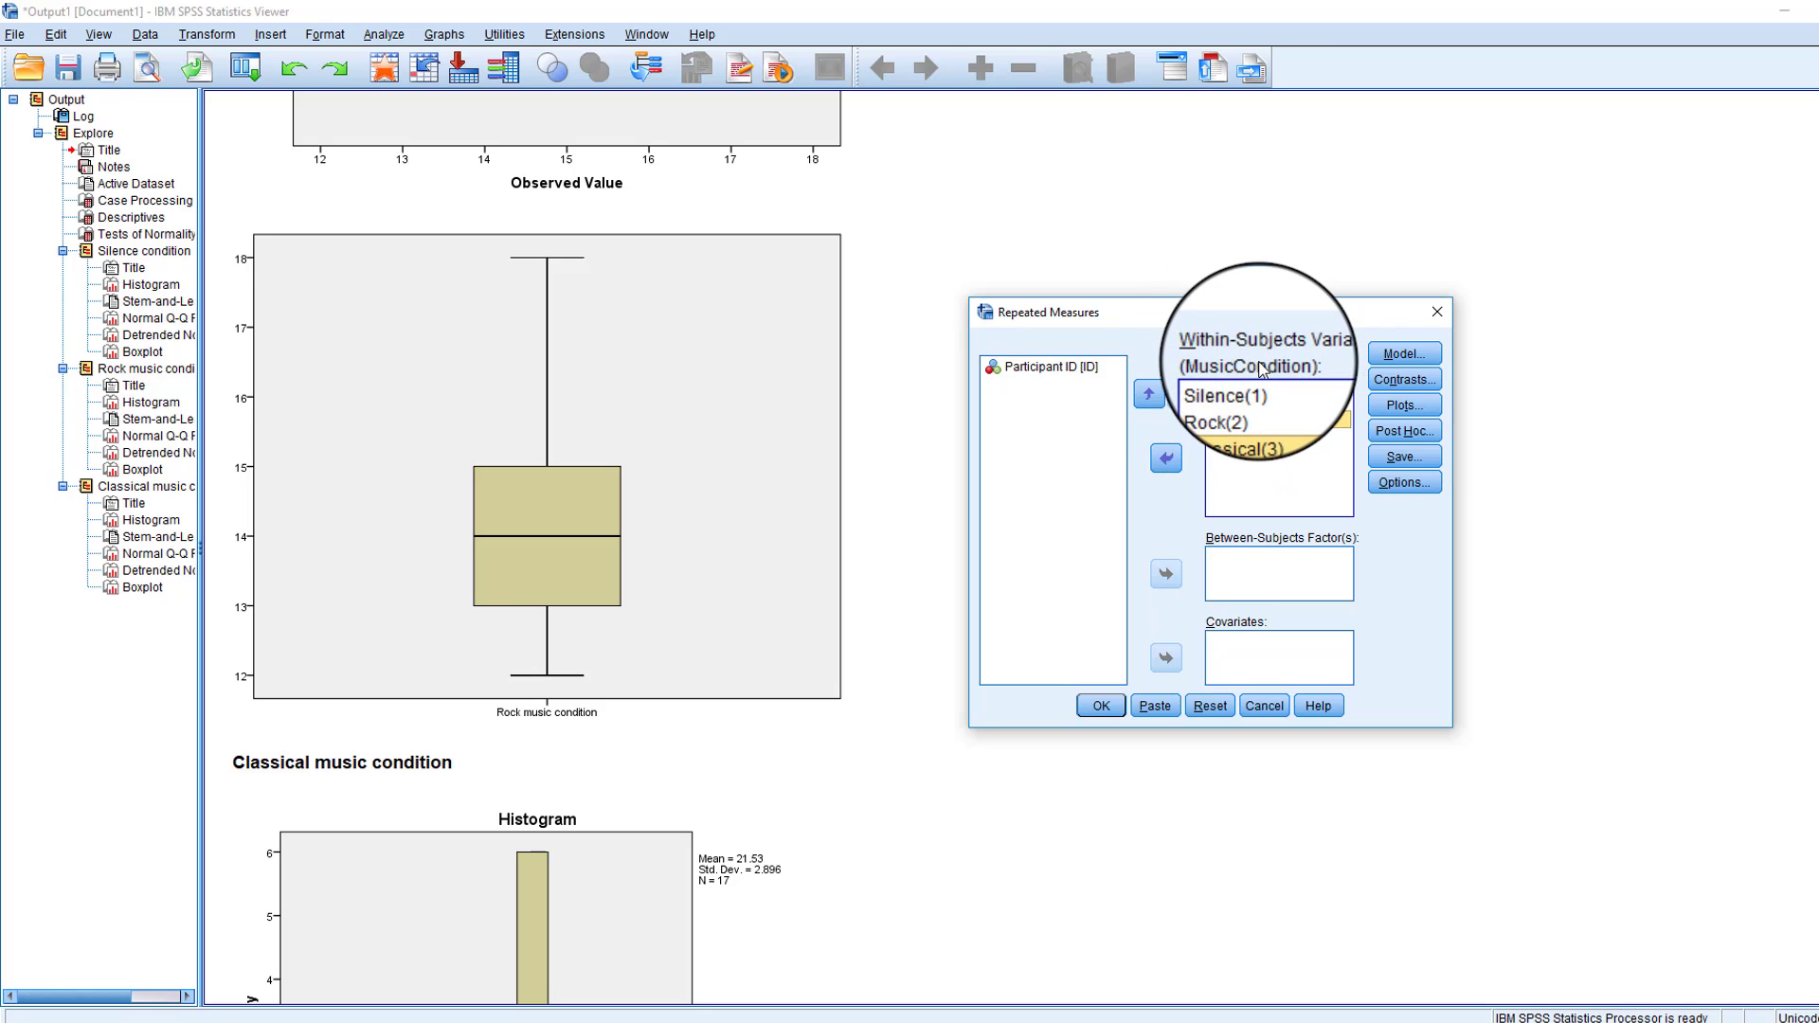
# - Request estimated marginal means for MusicCondition and compare main effects with the Bonferroni confidence interval adjustment
pyautogui.click(1422, 483)
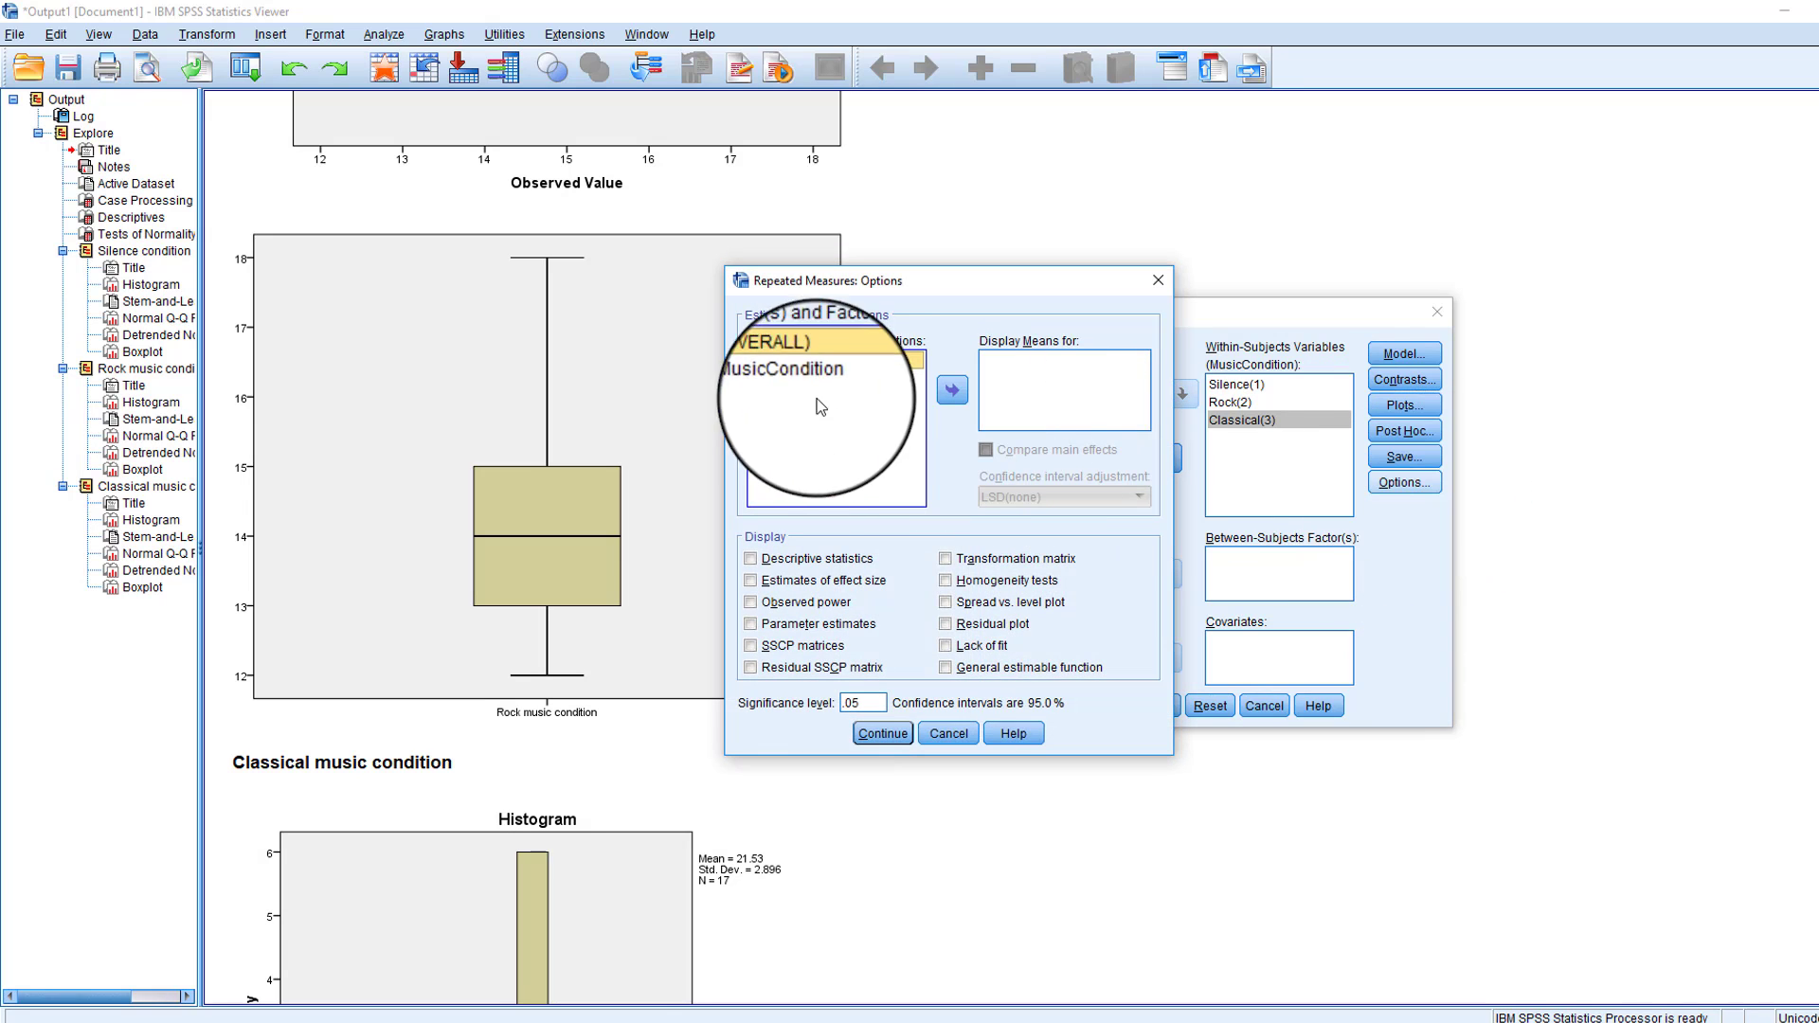
pyautogui.click(786, 379)
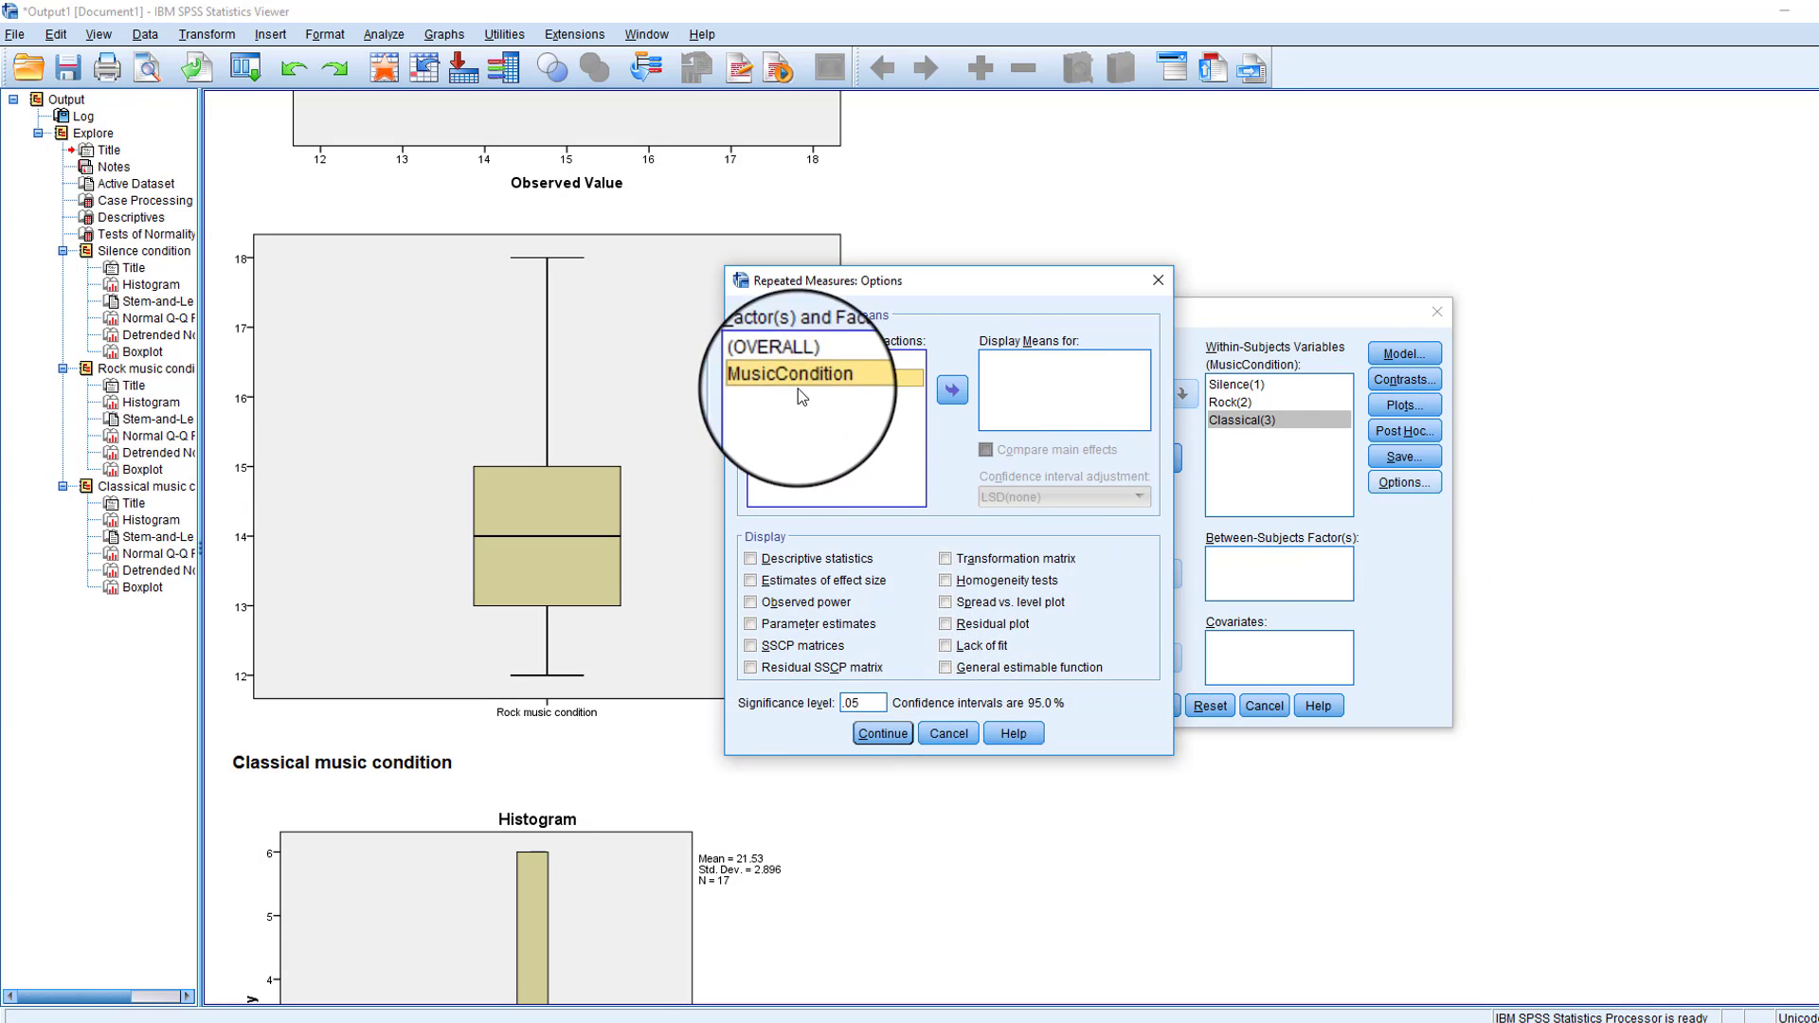
pyautogui.click(952, 391)
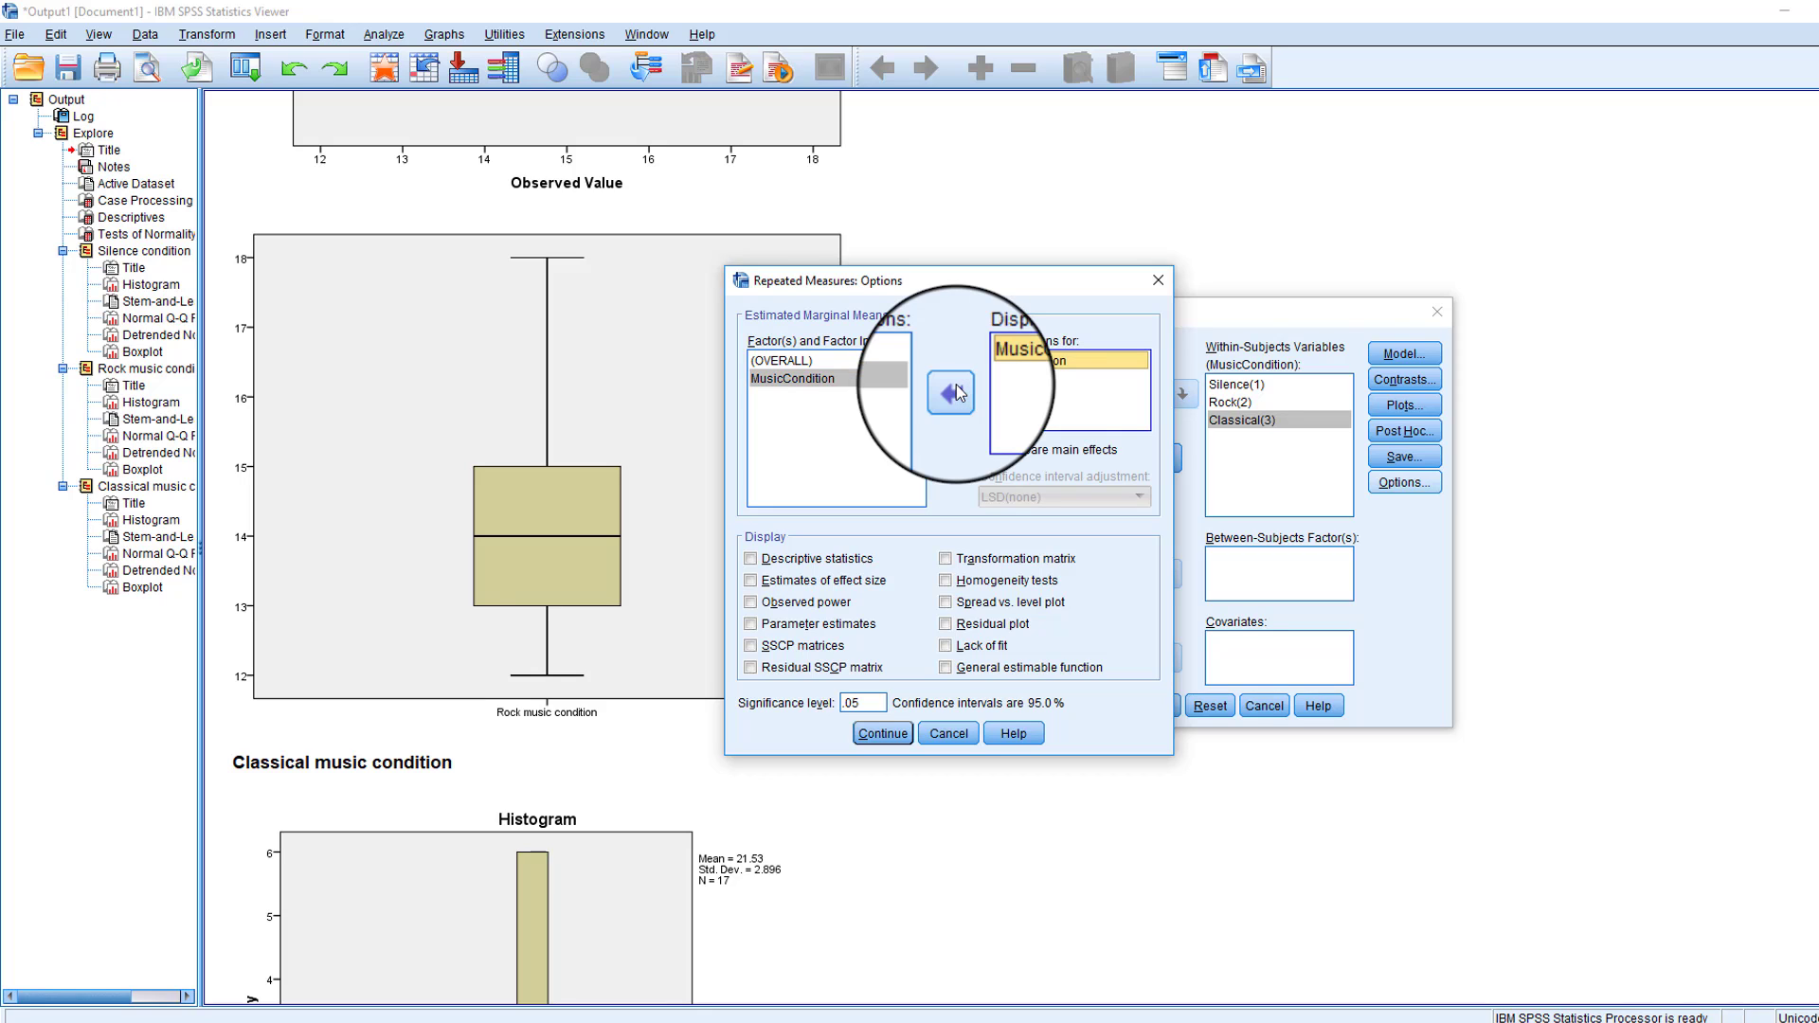
pyautogui.click(1022, 458)
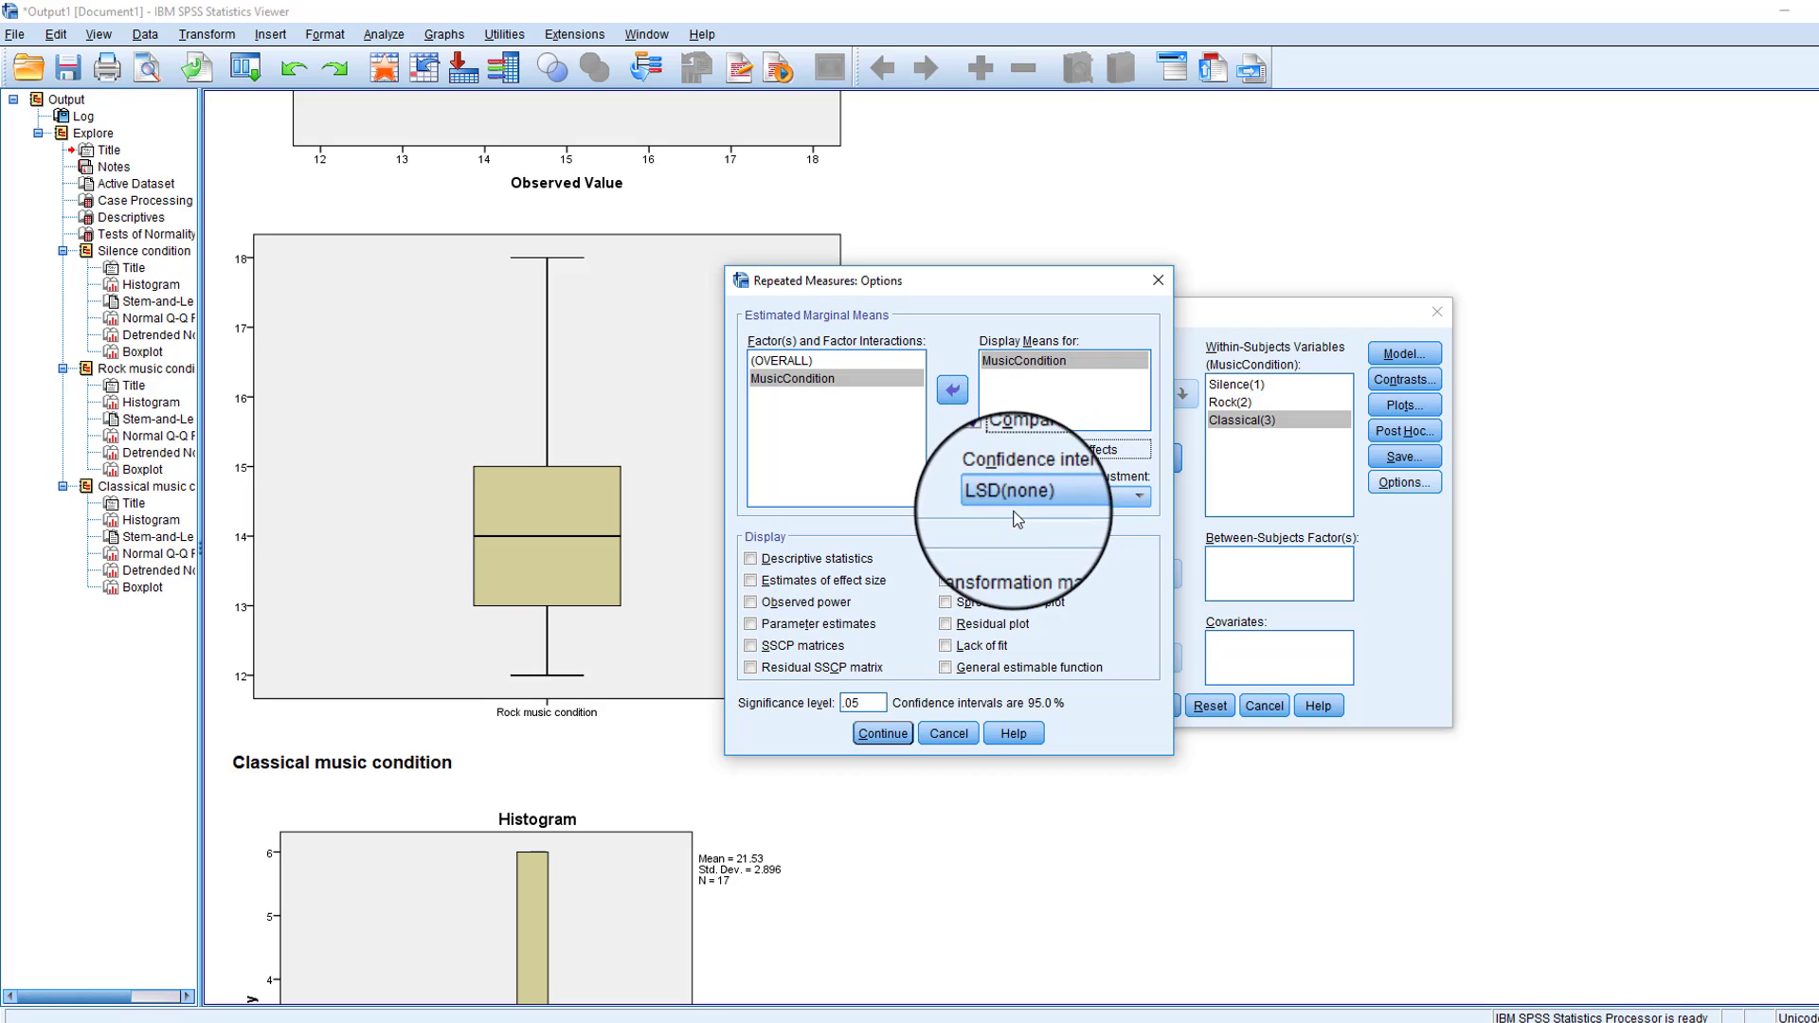
pyautogui.click(1042, 497)
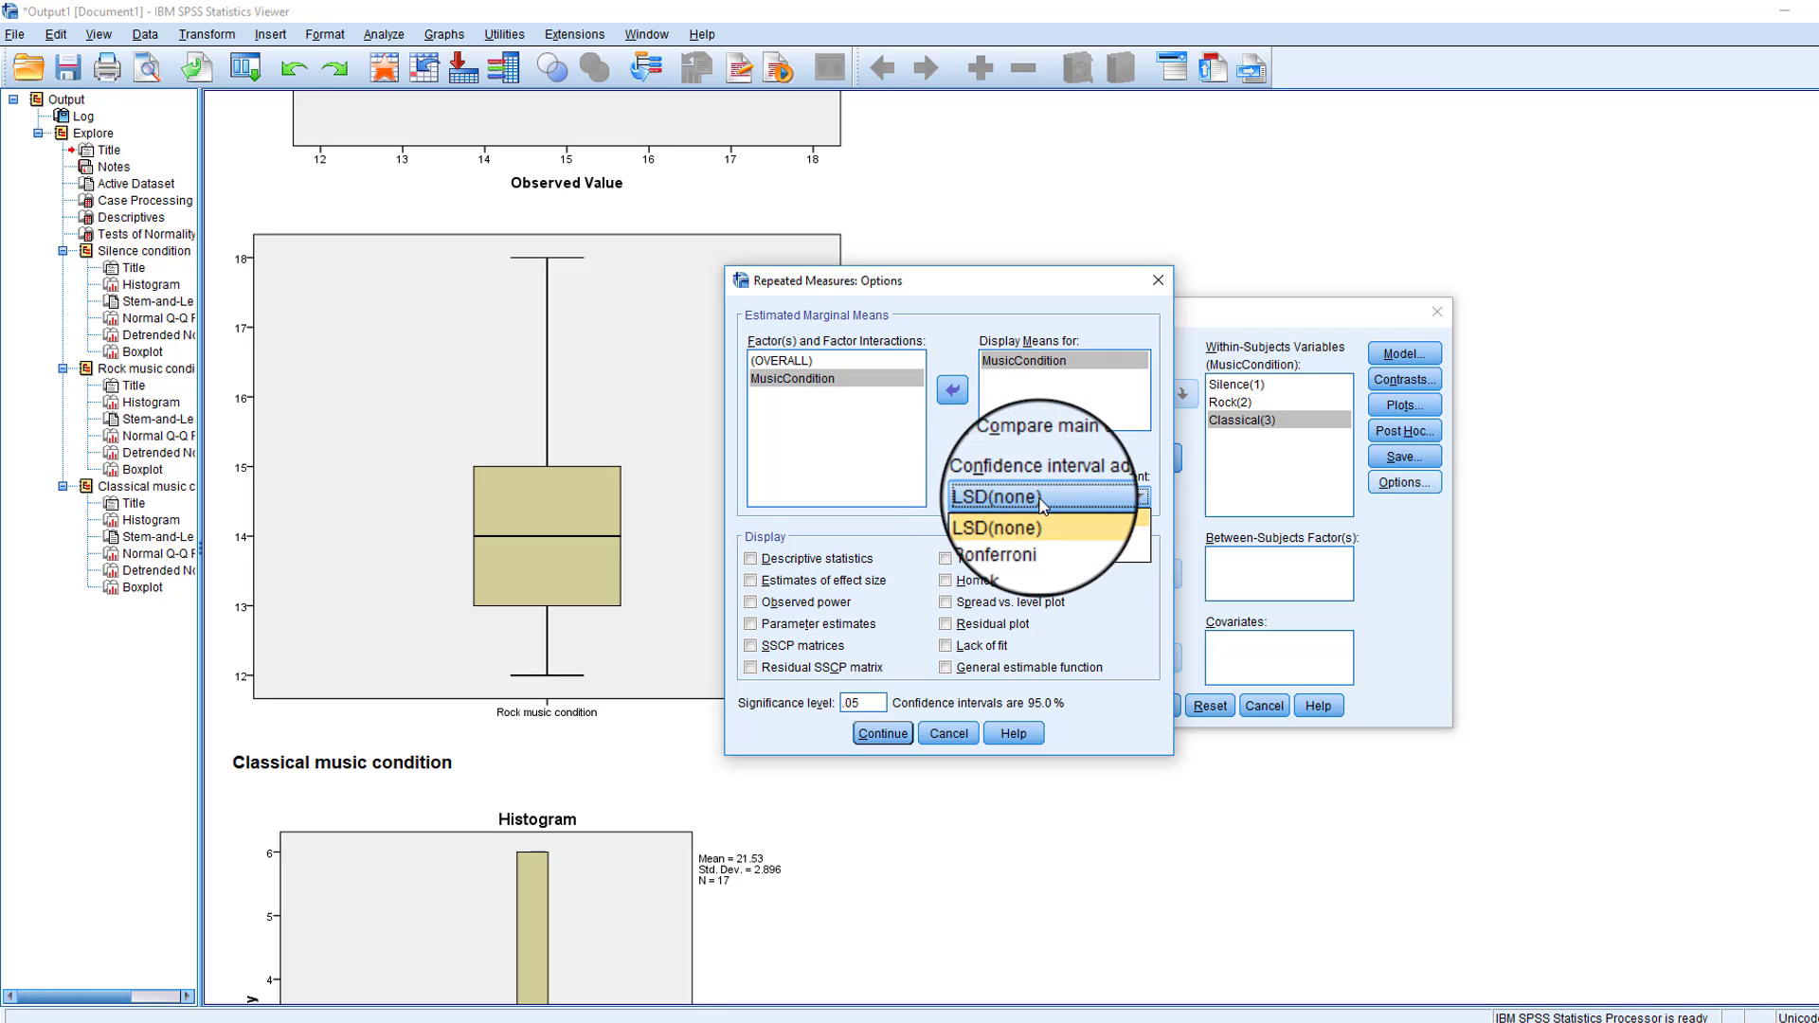
pyautogui.click(1043, 536)
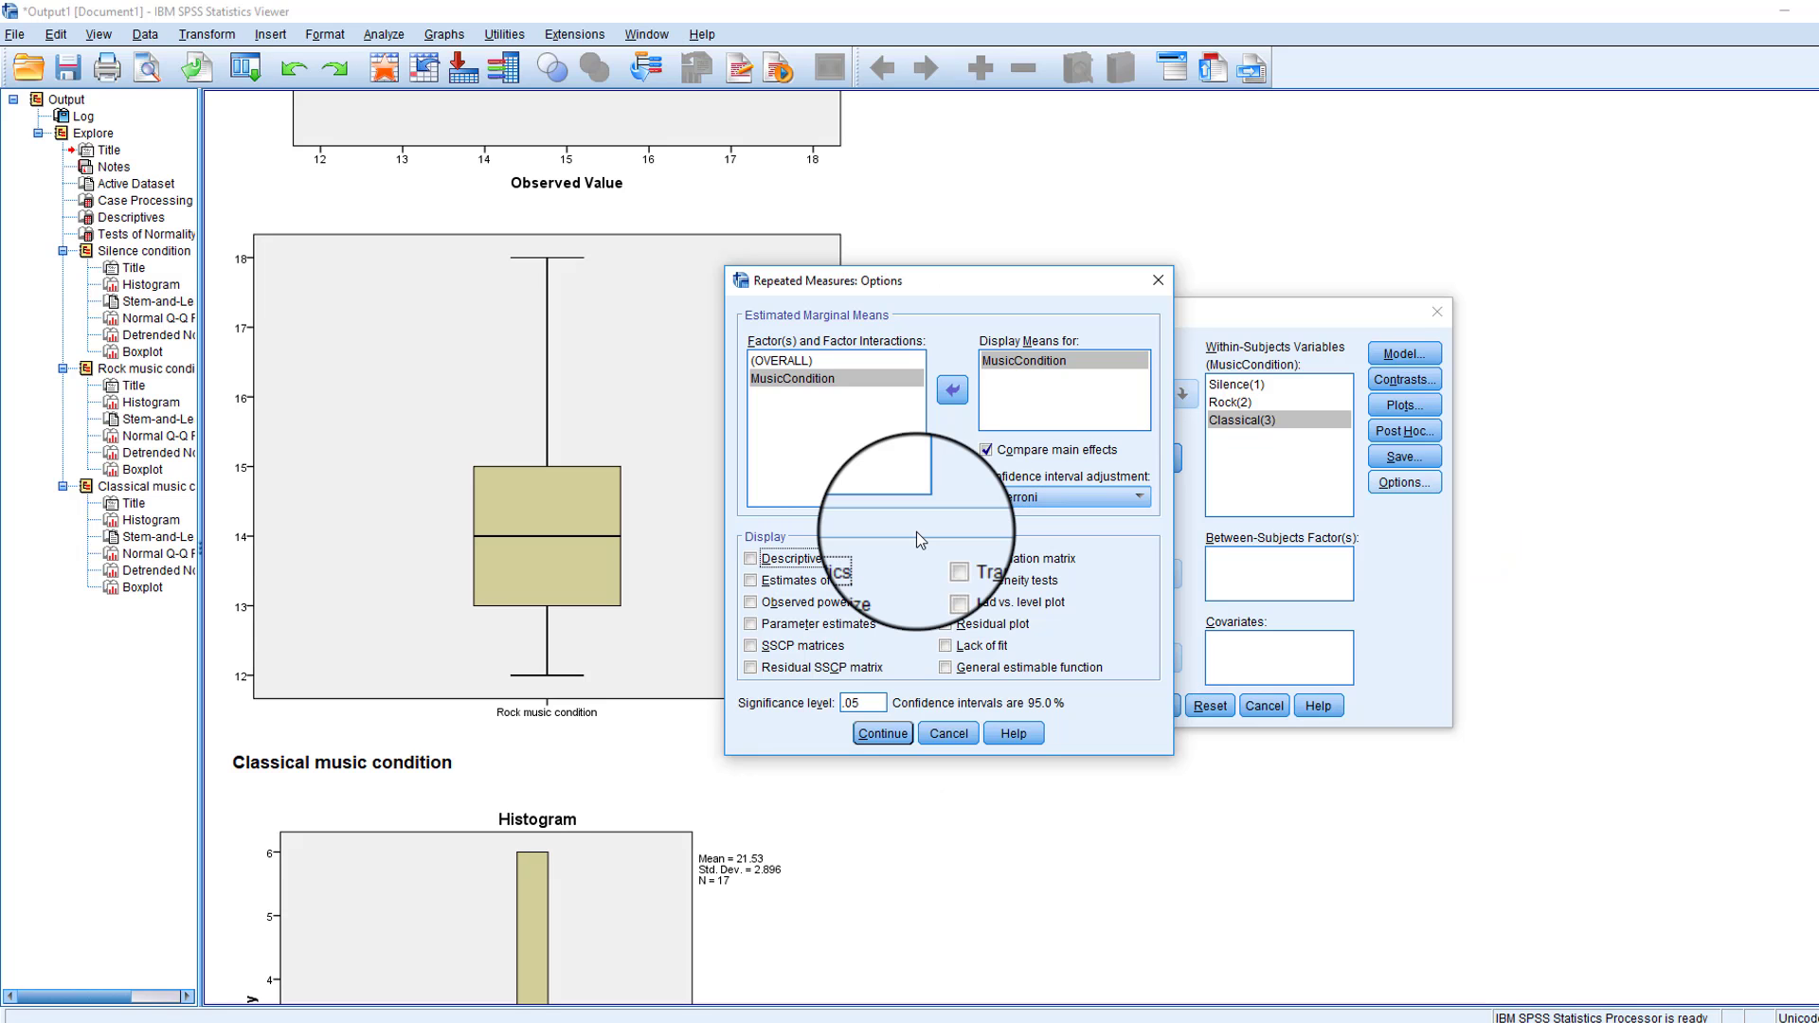
# - Include descriptive statistics in the output and run the repeated measures analysis
pyautogui.click(852, 561)
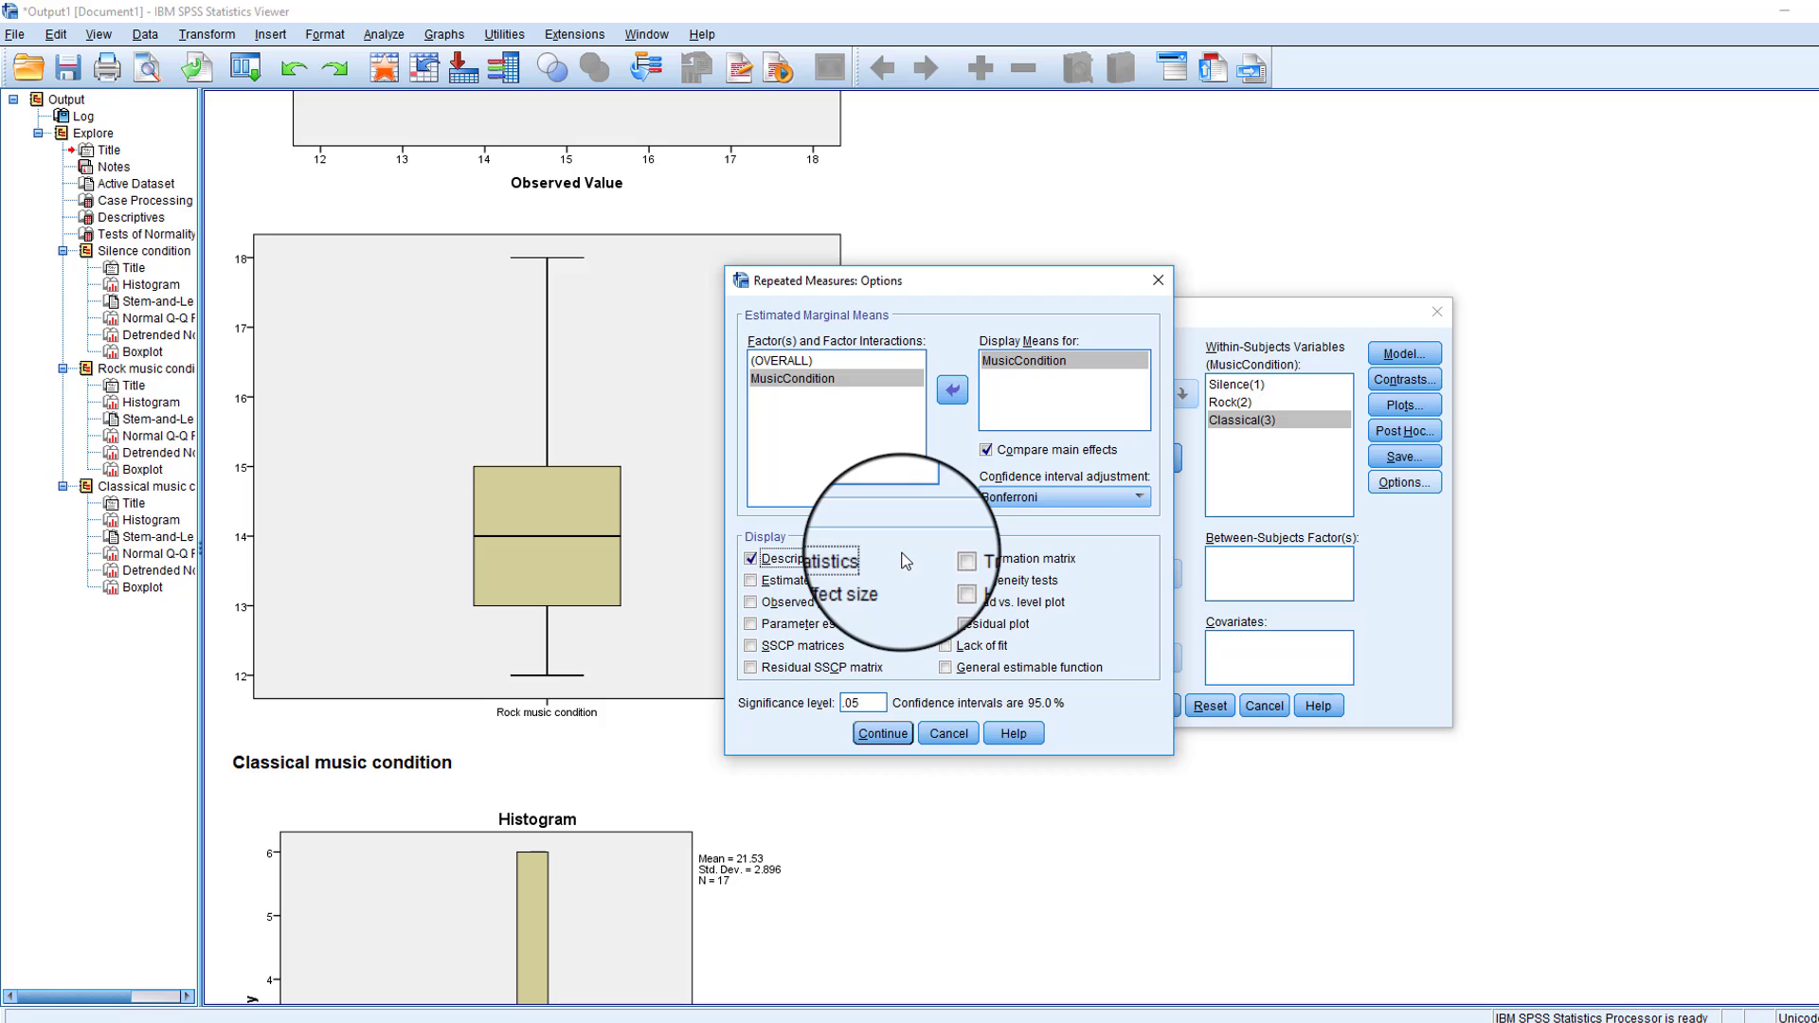
pyautogui.click(881, 734)
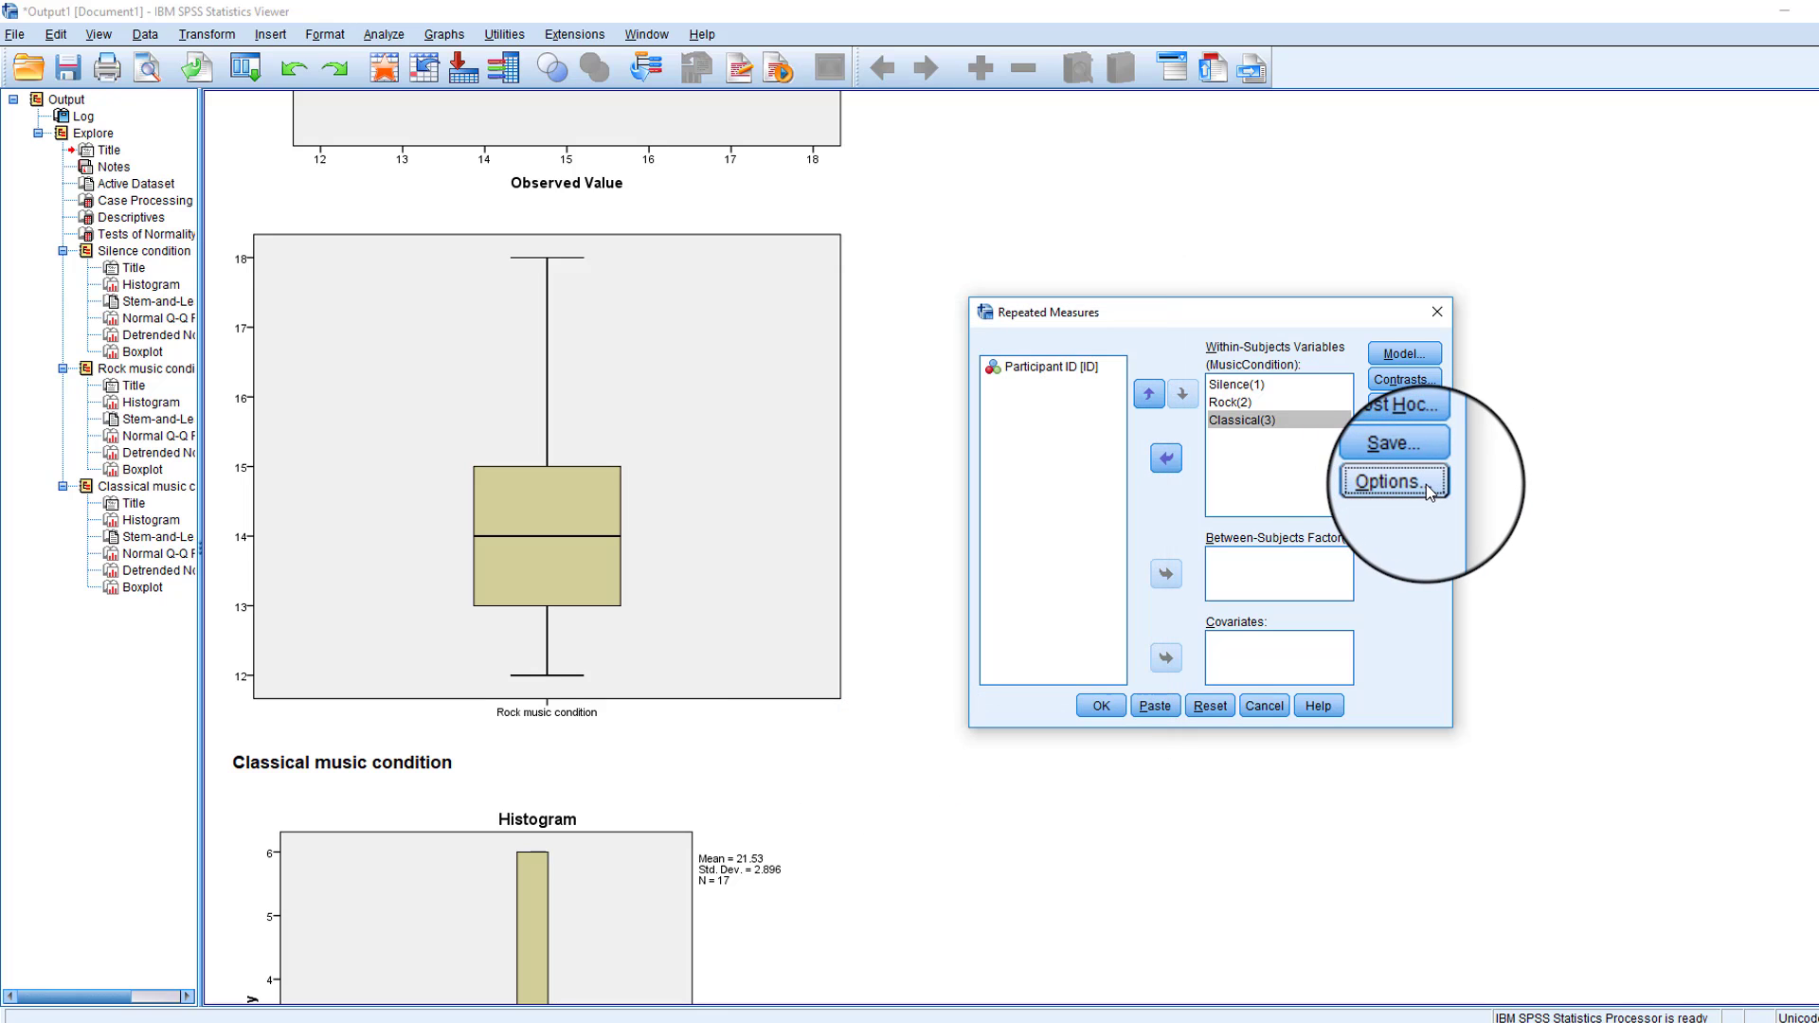
pyautogui.click(1101, 705)
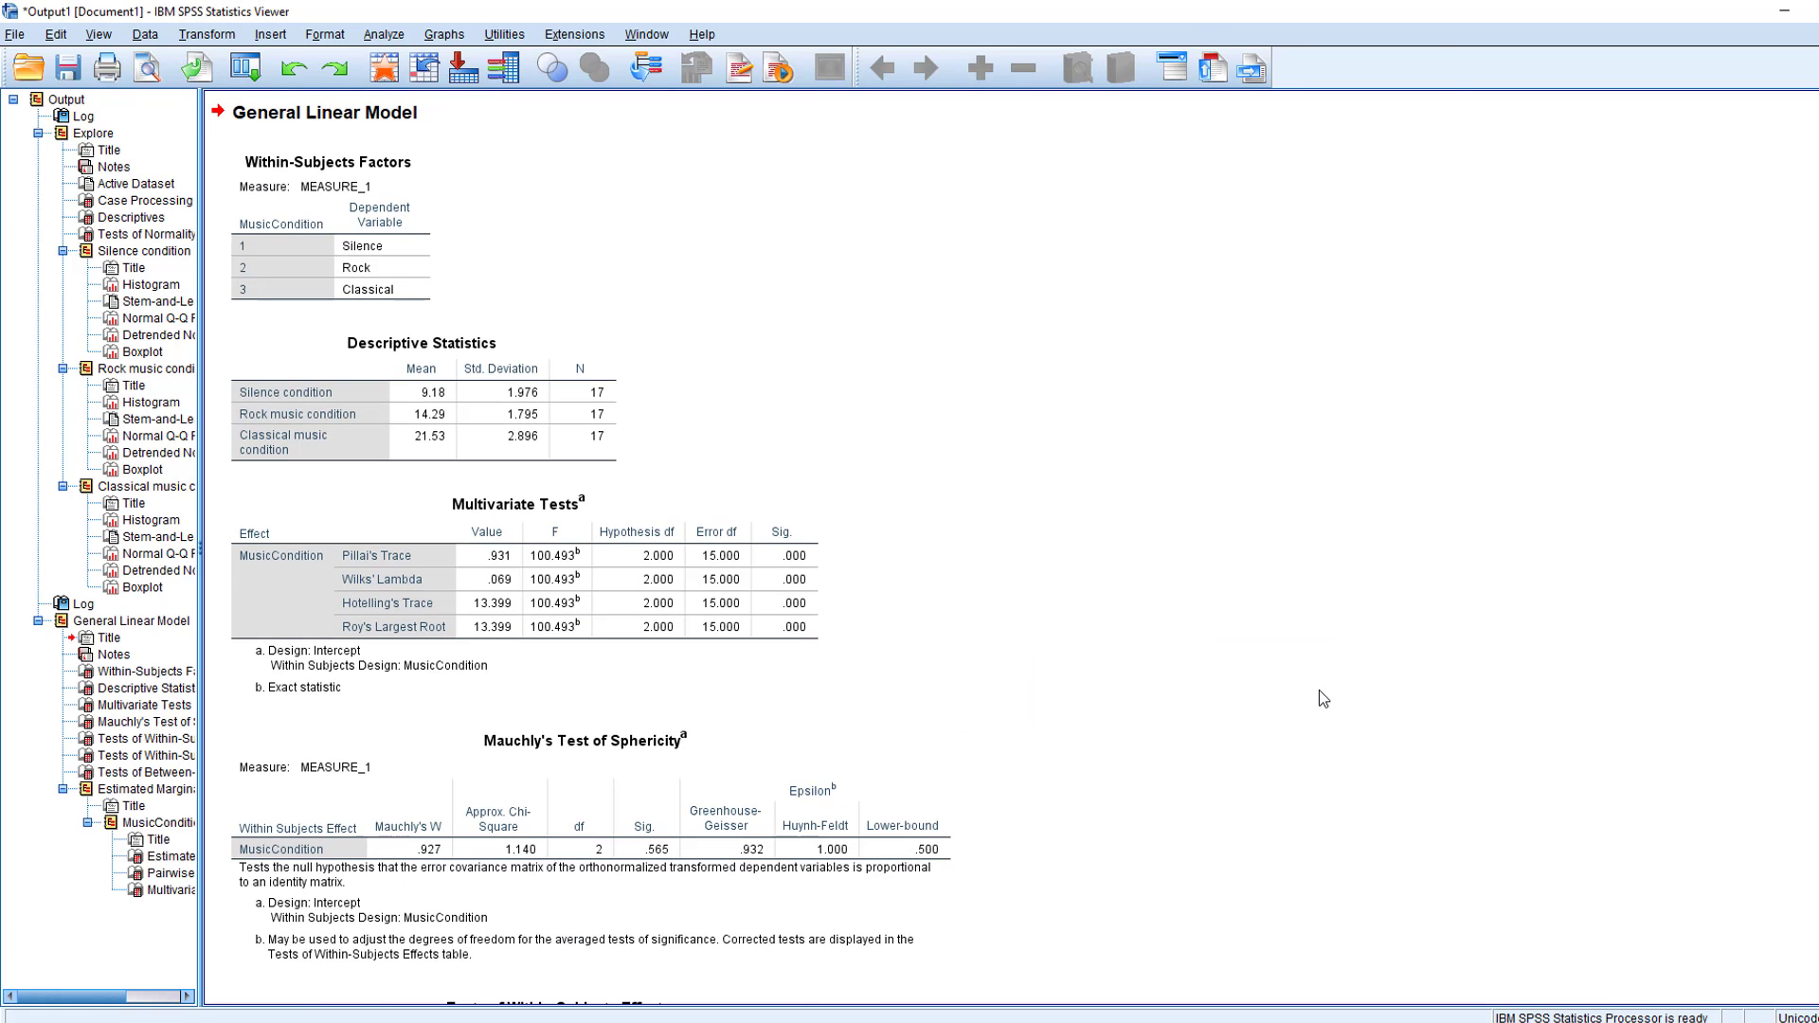